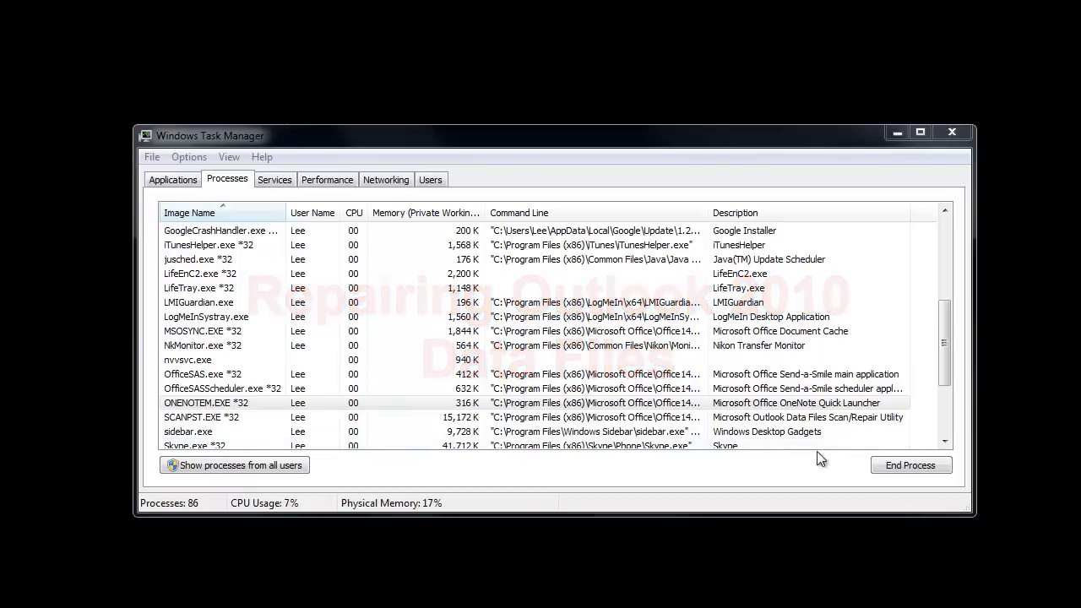
End all three DW20.EXE *32 (Microsoft Application Error Reporting) processes.
left_click_drag(944, 377, 972, 266)
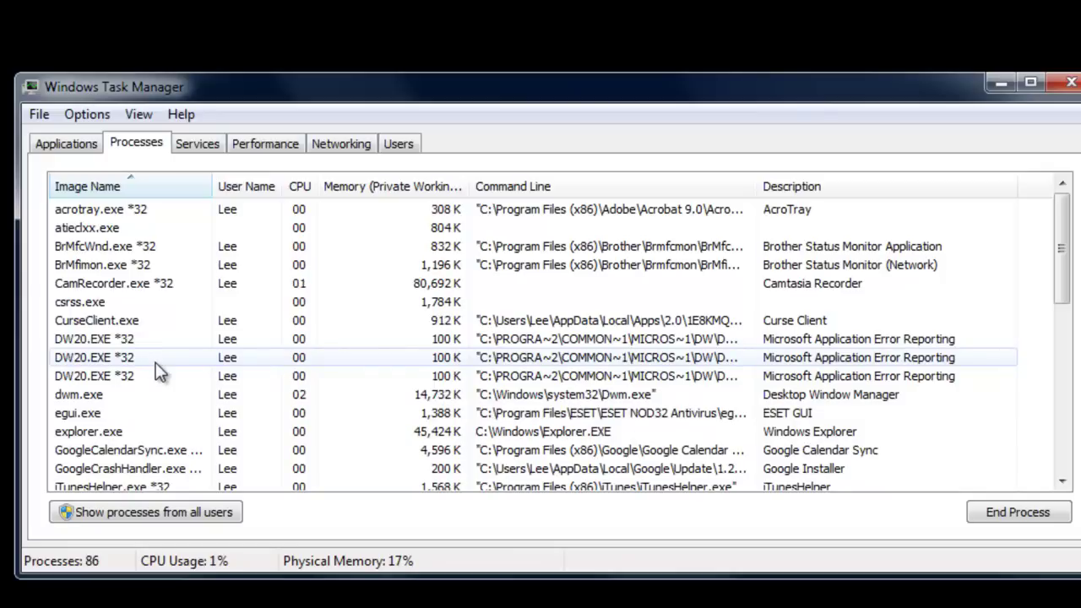
left_click(152, 339)
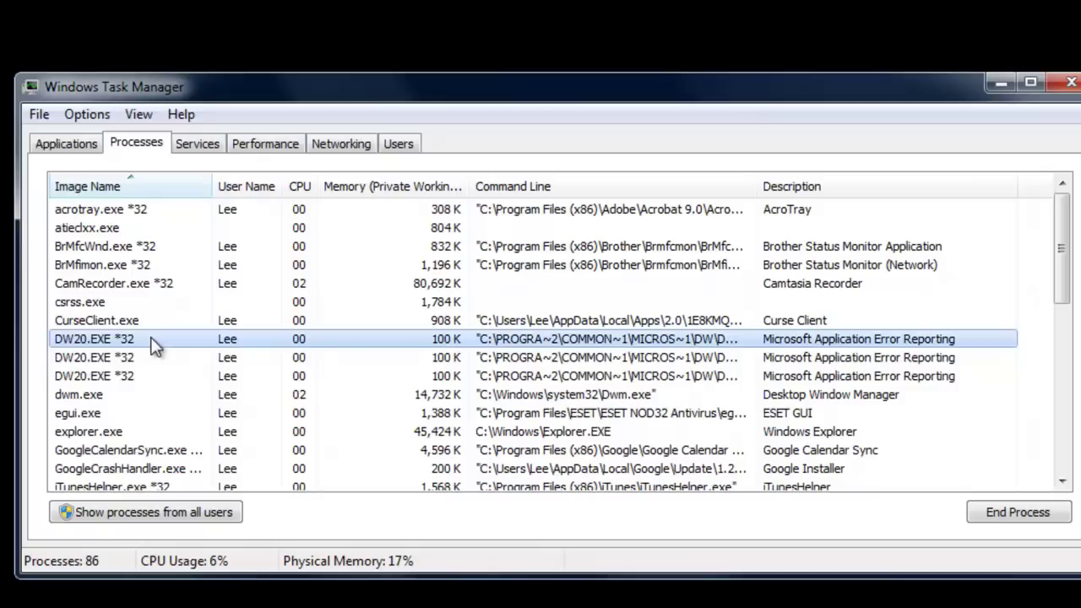
left_click(1023, 513)
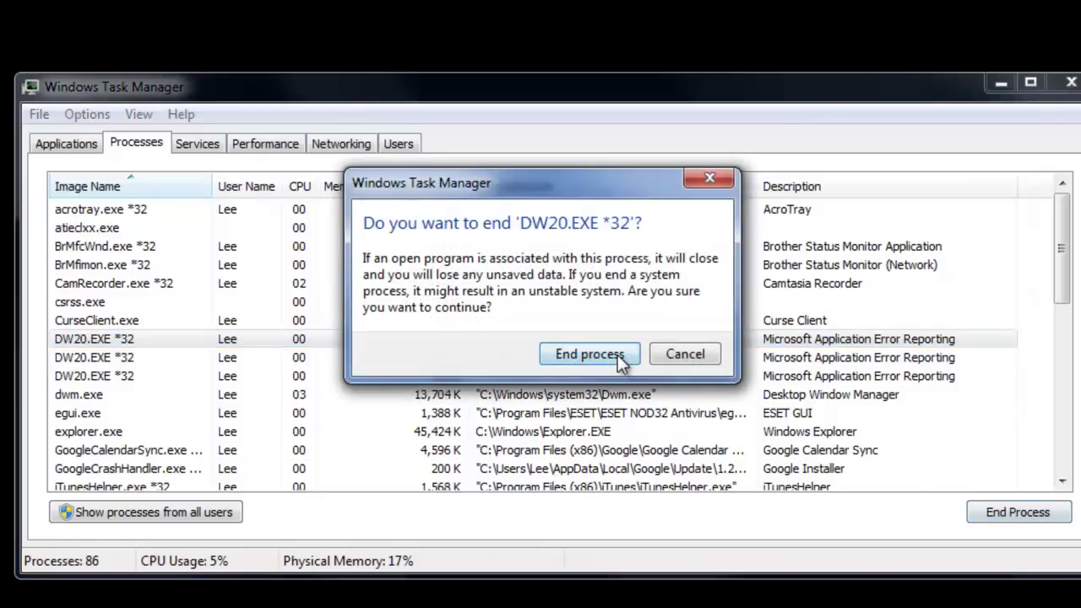
left_click(619, 354)
left_click(157, 347)
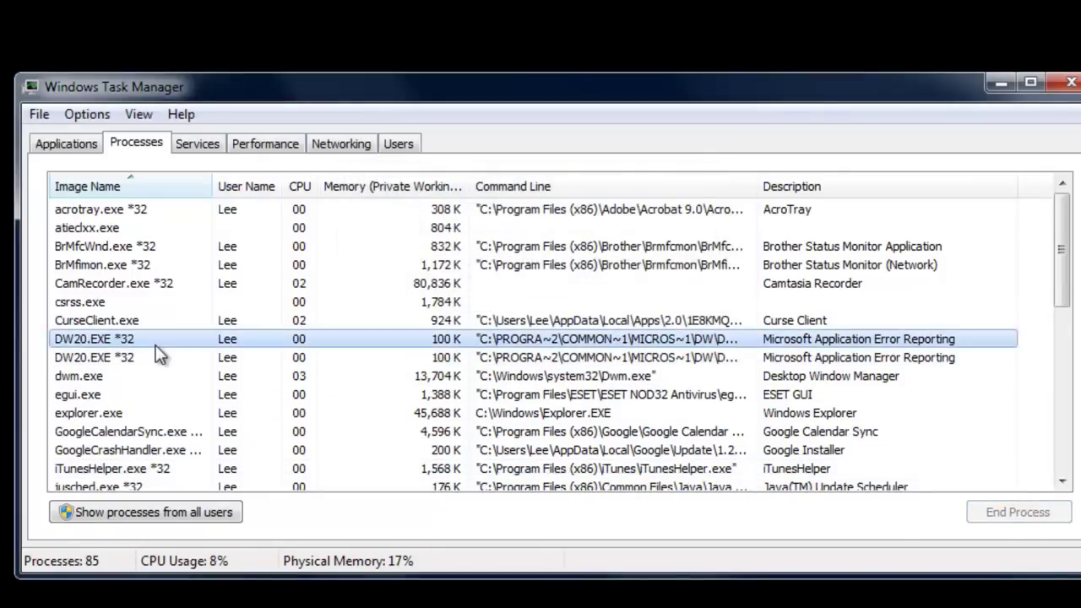
left_click(992, 512)
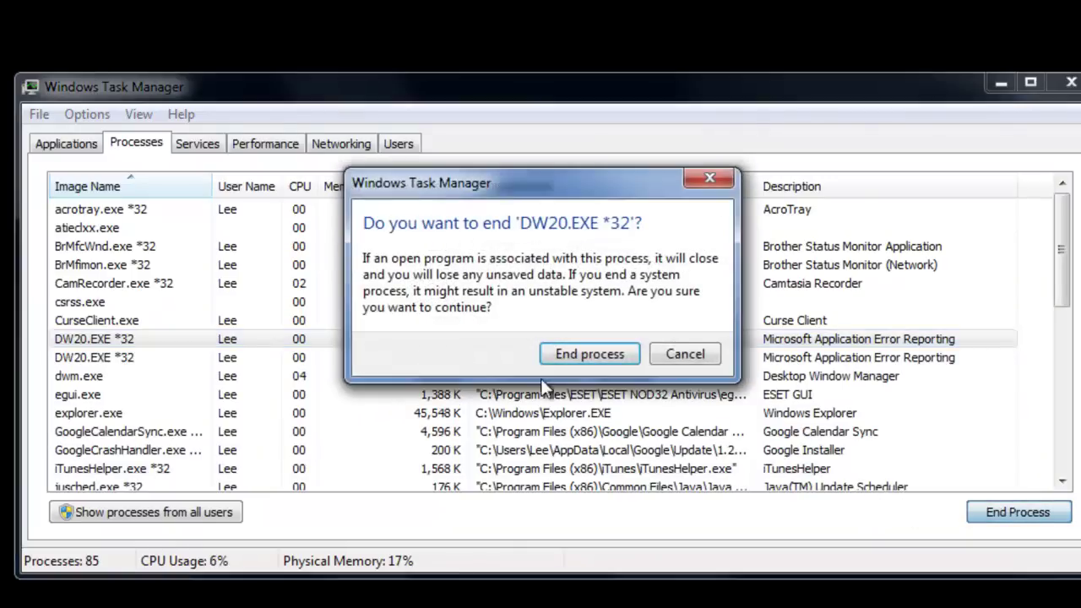
left_click(619, 355)
left_click(145, 340)
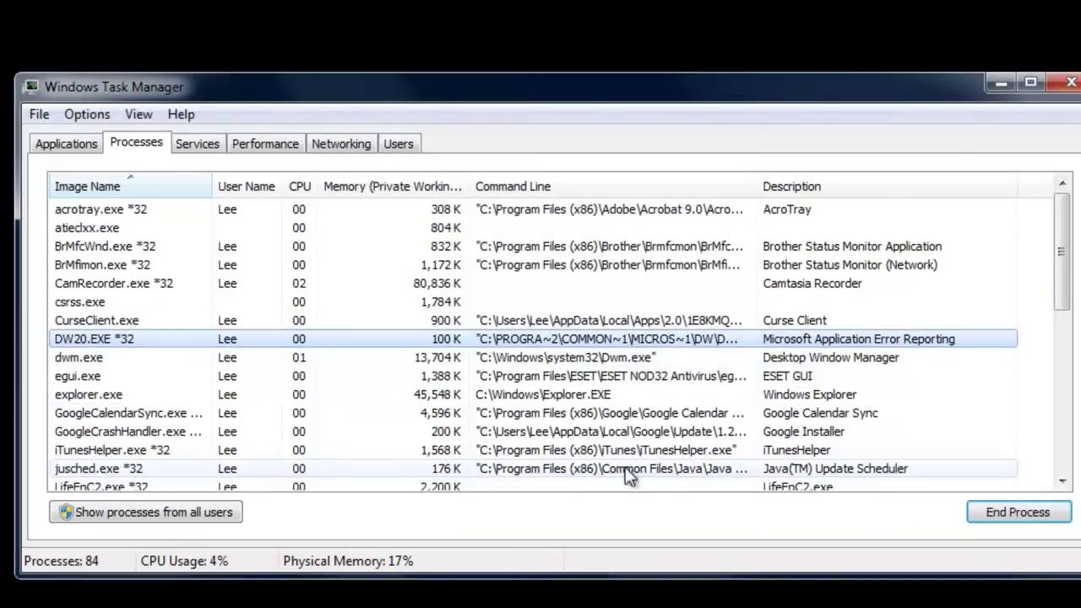
left_click(1020, 511)
left_click(593, 356)
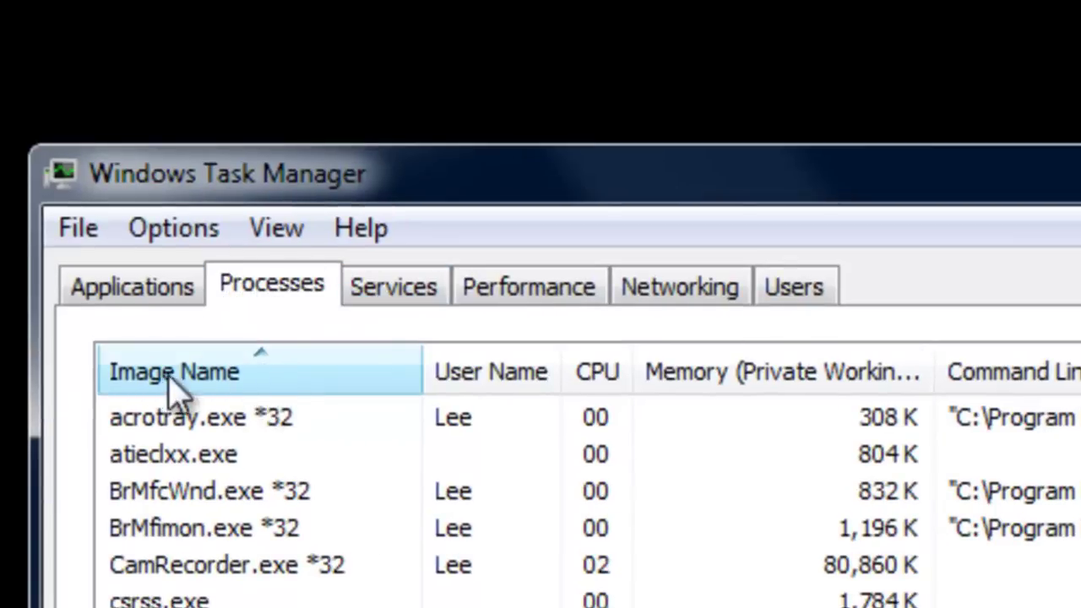
Reverse the process list's image name sorting, restore ascending order and look through the list for Office-related processes.
left_click(272, 377)
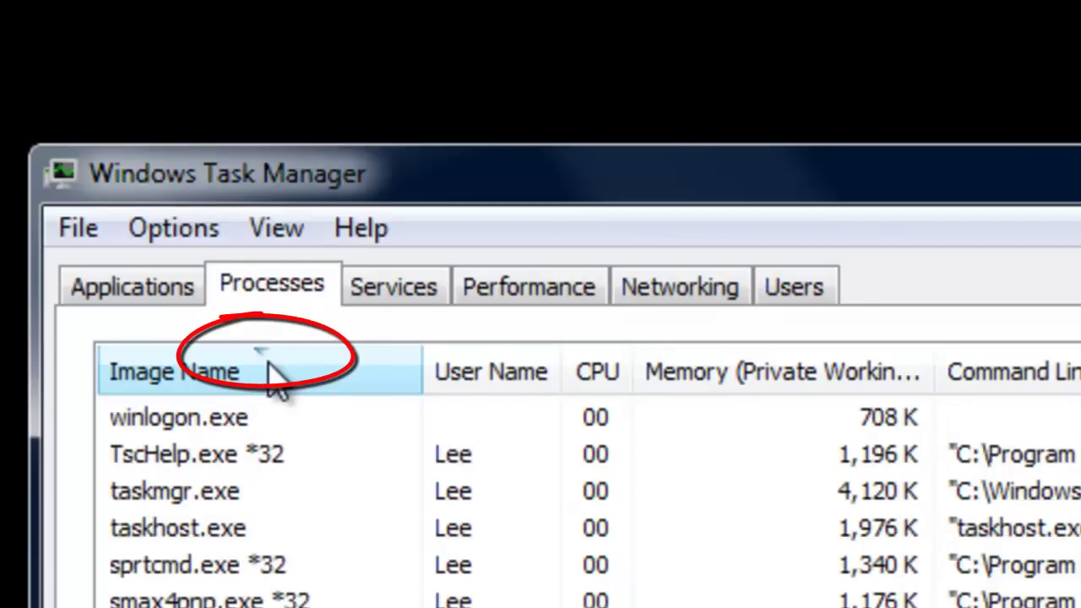
left_click(271, 374)
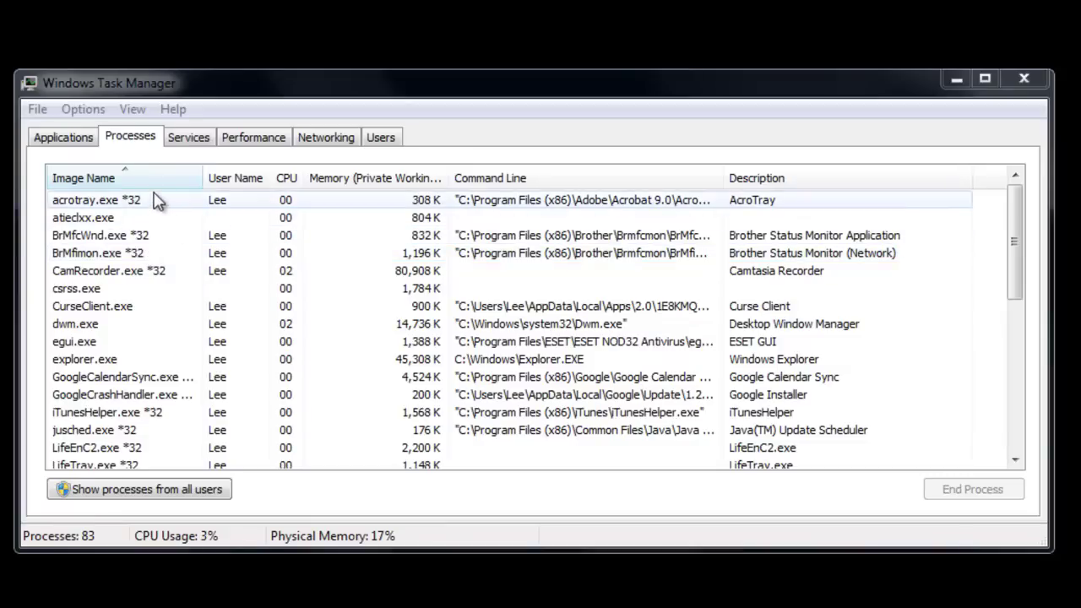
left_click(182, 253)
scroll(184, 257, "down", 2)
scroll(182, 255, "down", 3)
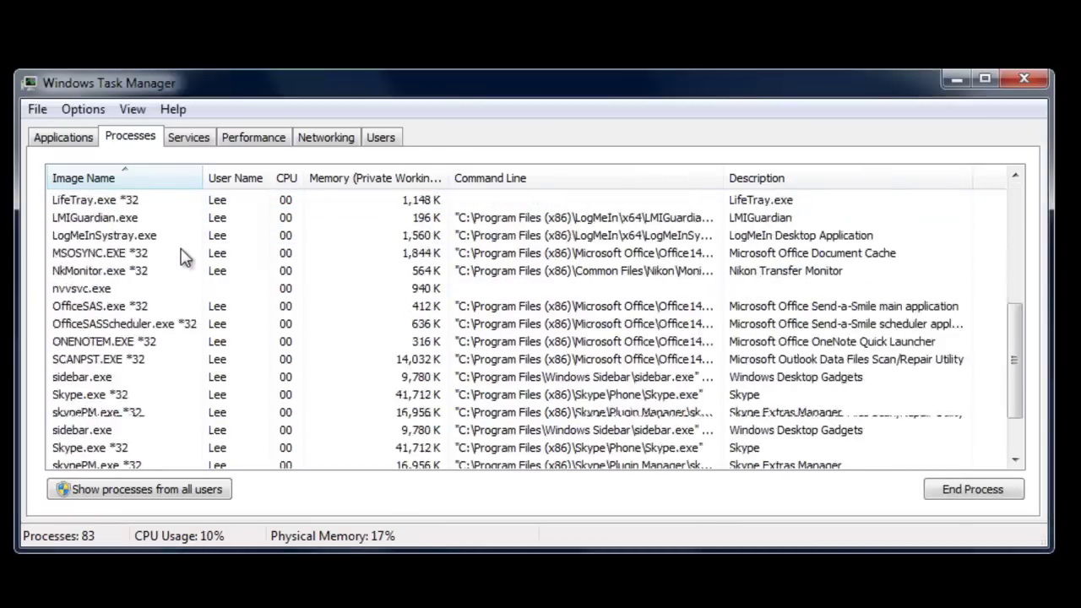
scroll(175, 355, "up", 2)
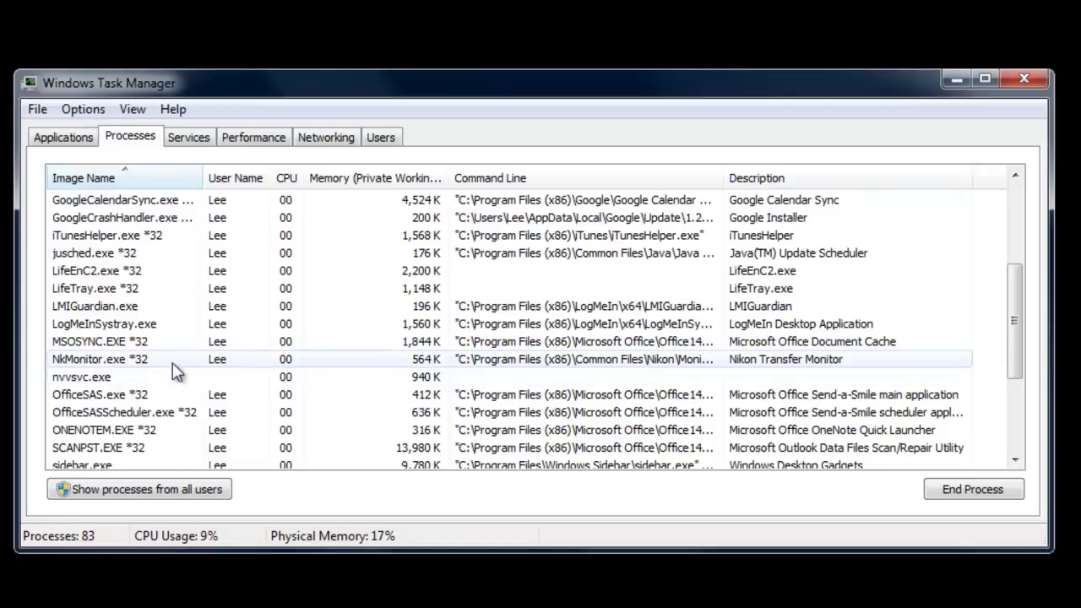
right_click(127, 430)
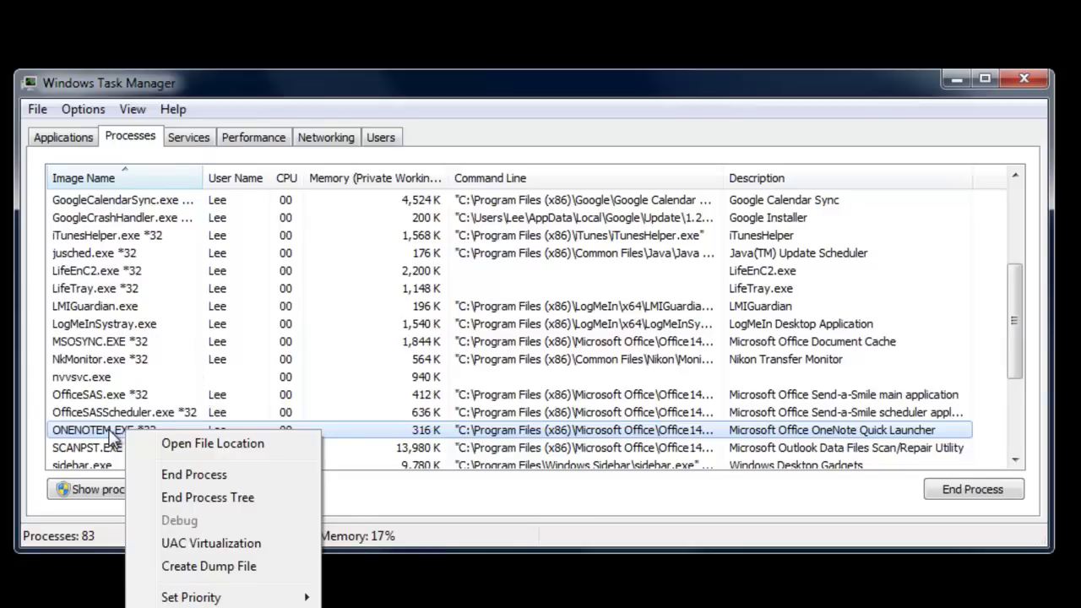
left_click(202, 474)
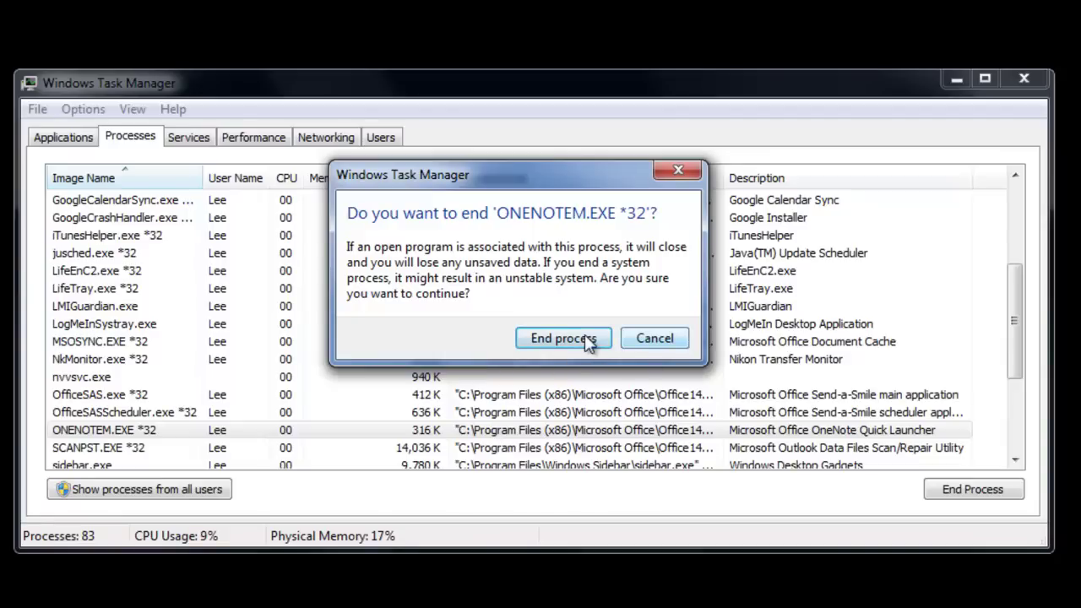
left_click(654, 338)
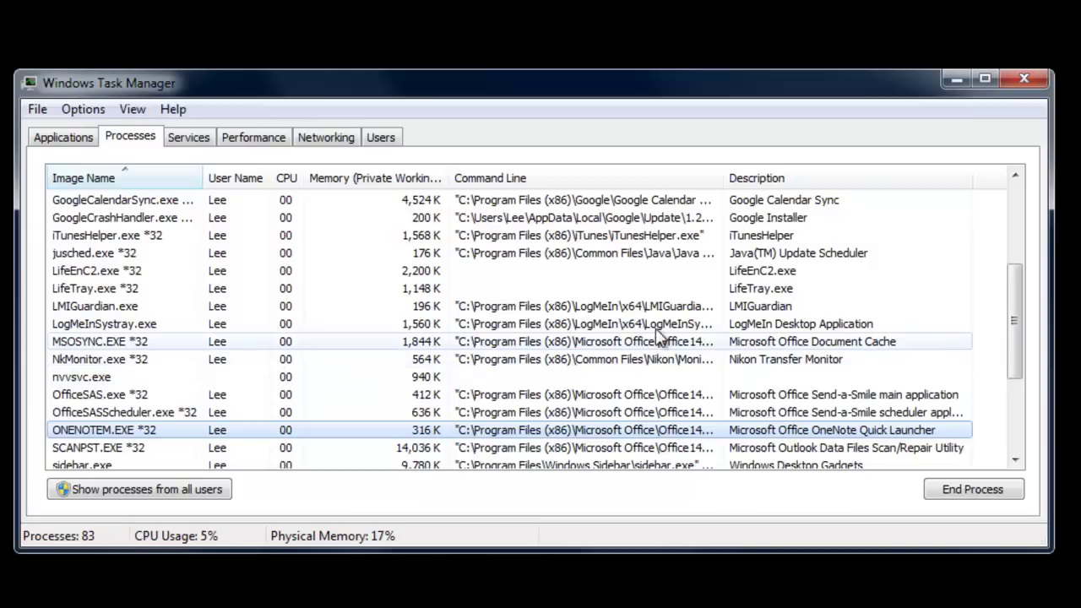
Minimize Task Manager, switch to the Office14 folder window in Windows Explorer and examine the folder's full path and SCANPST.EXE.
left_click(957, 80)
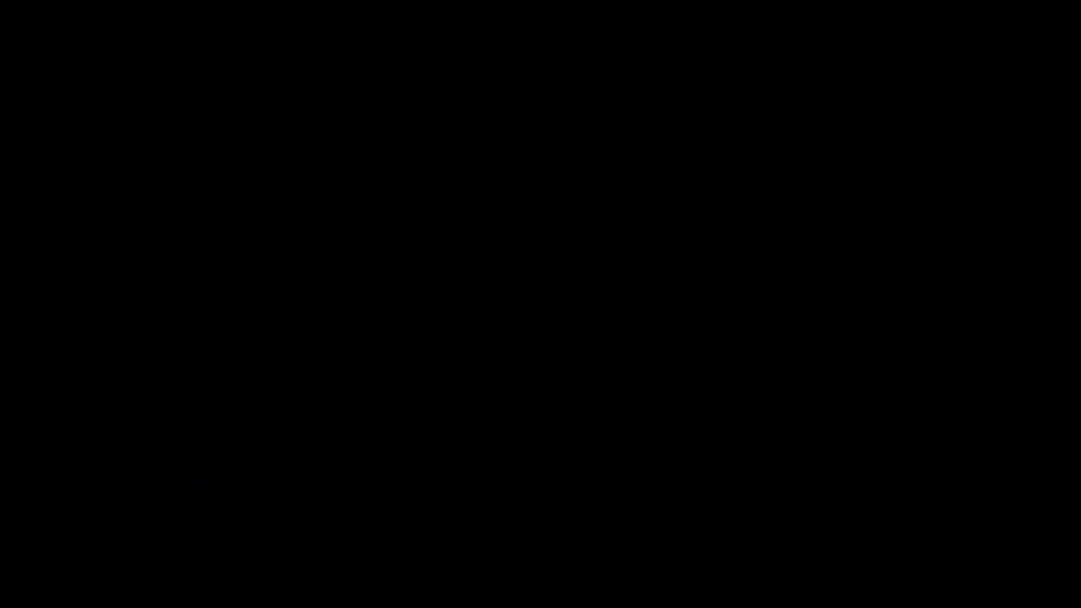
key("alt+Tab")
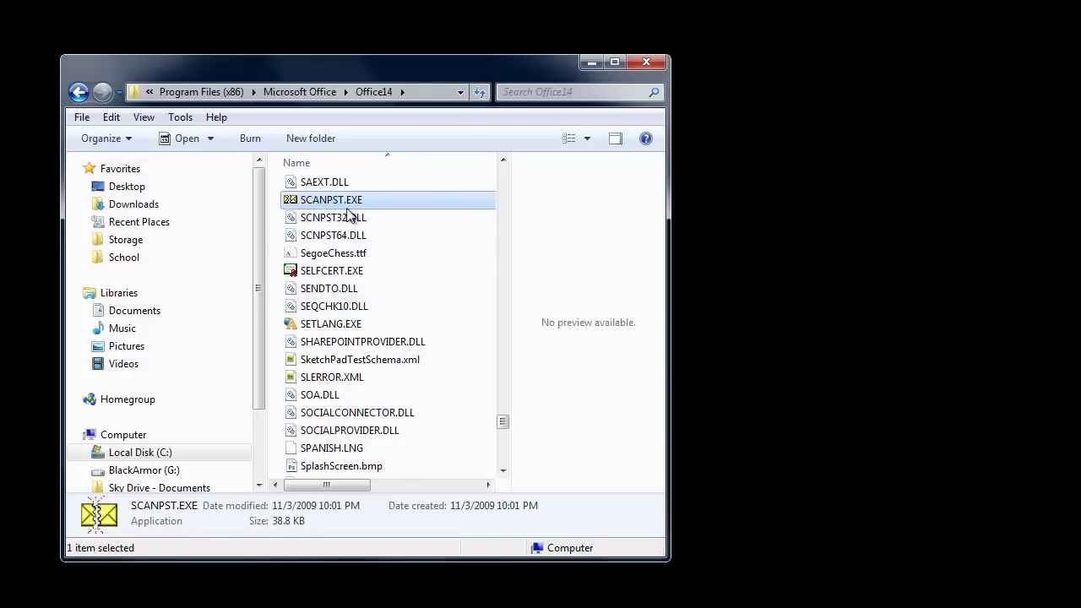
mouse_move(323, 207)
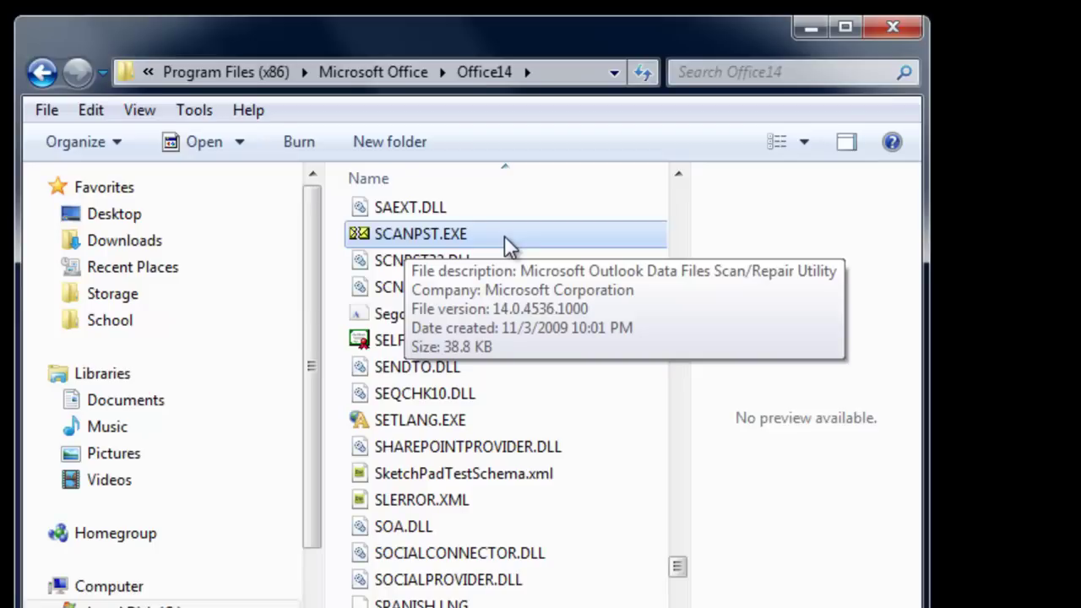
left_click(550, 73)
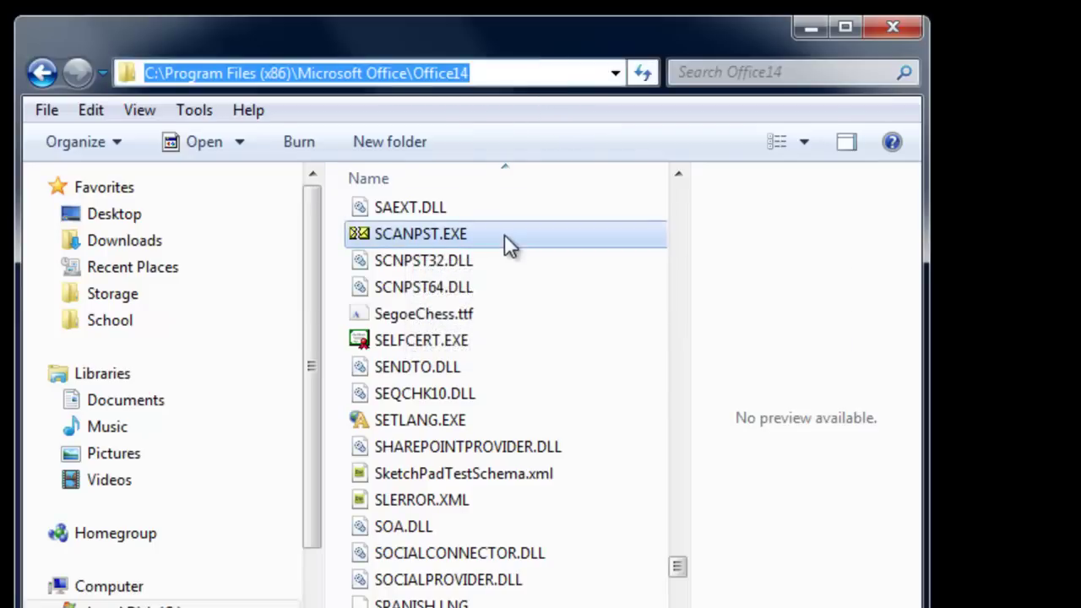
mouse_move(504, 236)
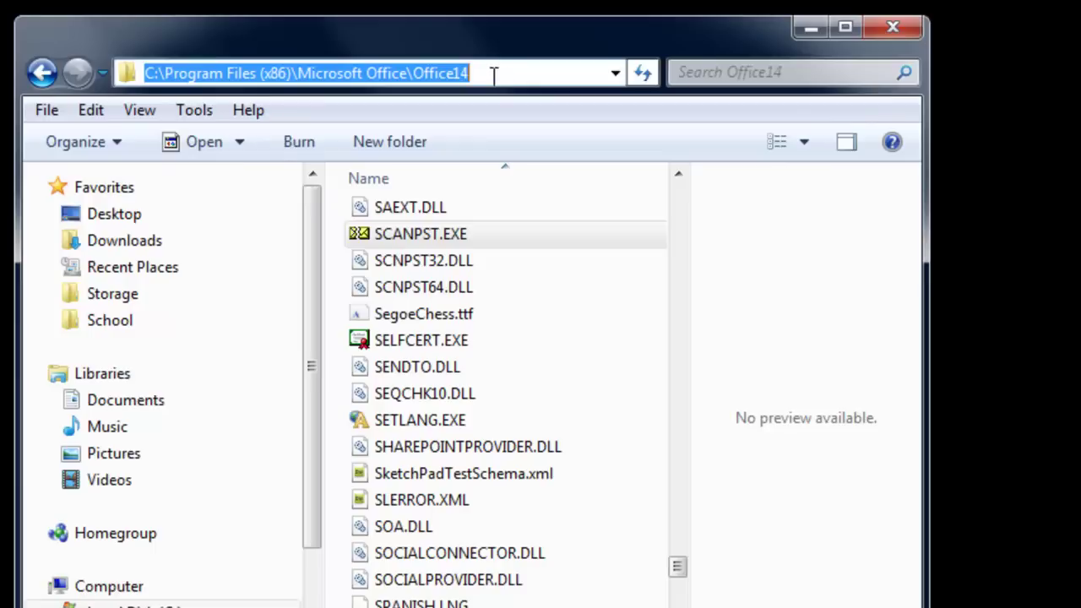
left_click(494, 233)
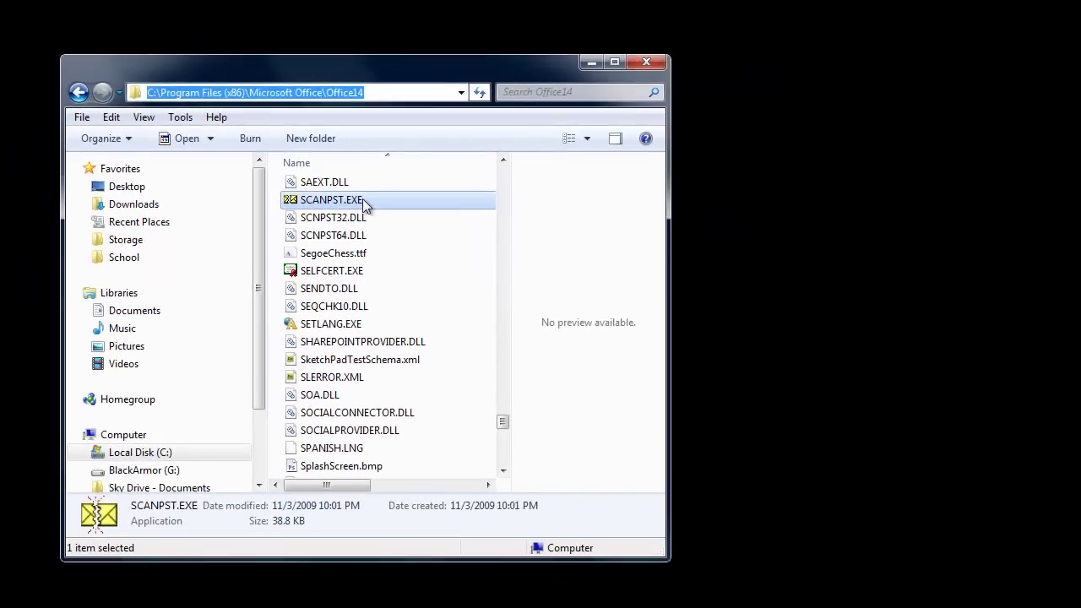
right_click(362, 201)
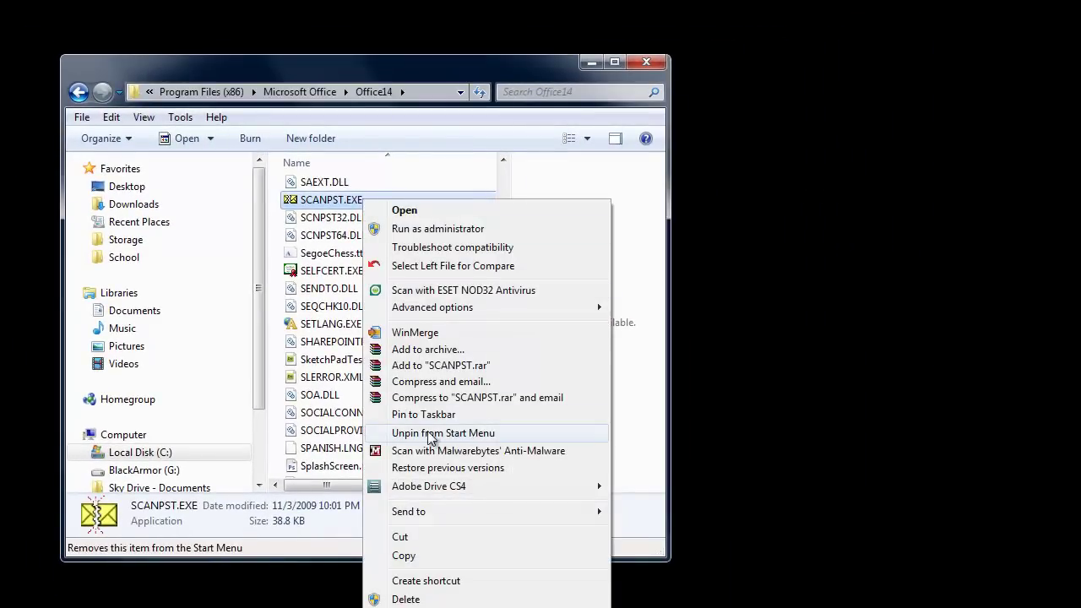
left_click(348, 63)
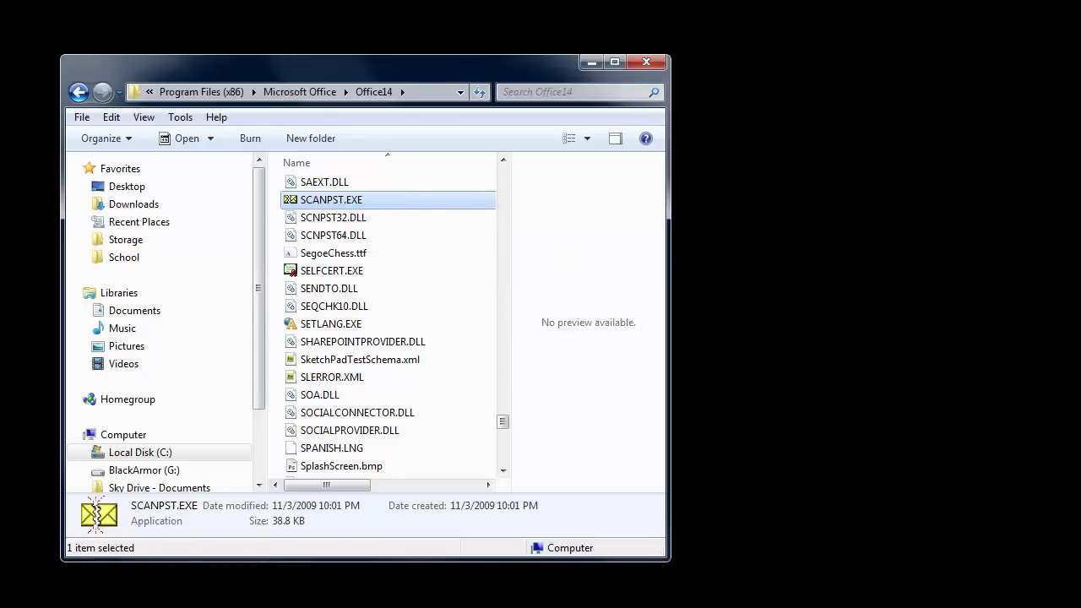
Open a second Explorer window on Local Disk (C:) and arrange it side by side with the Office14 folder window.
key("Return")
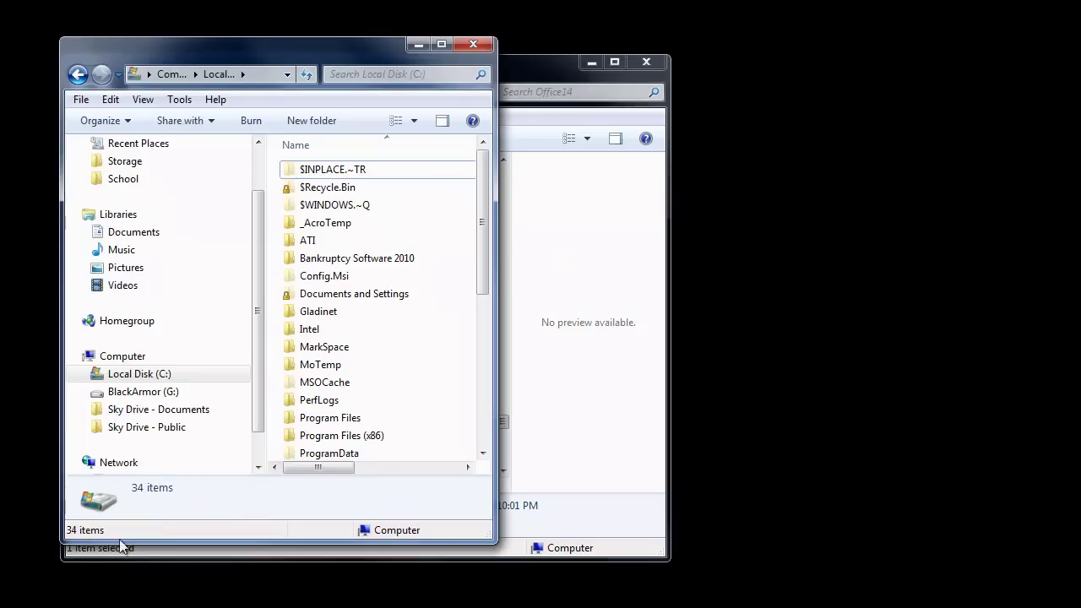
left_click_drag(568, 78, 930, 67)
left_click_drag(328, 64, 280, 58)
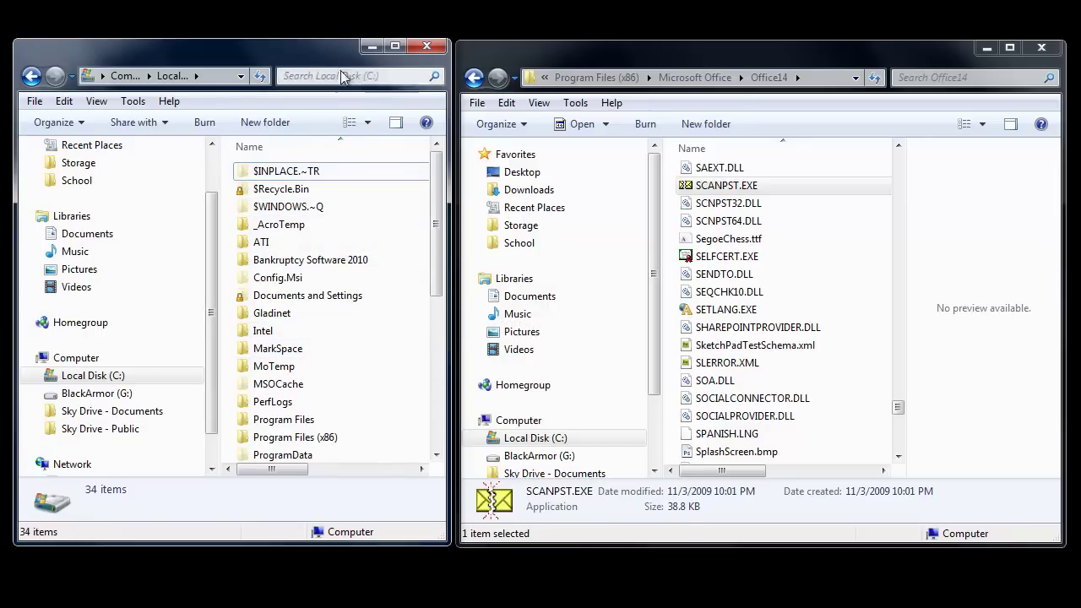
left_click_drag(321, 54, 321, 56)
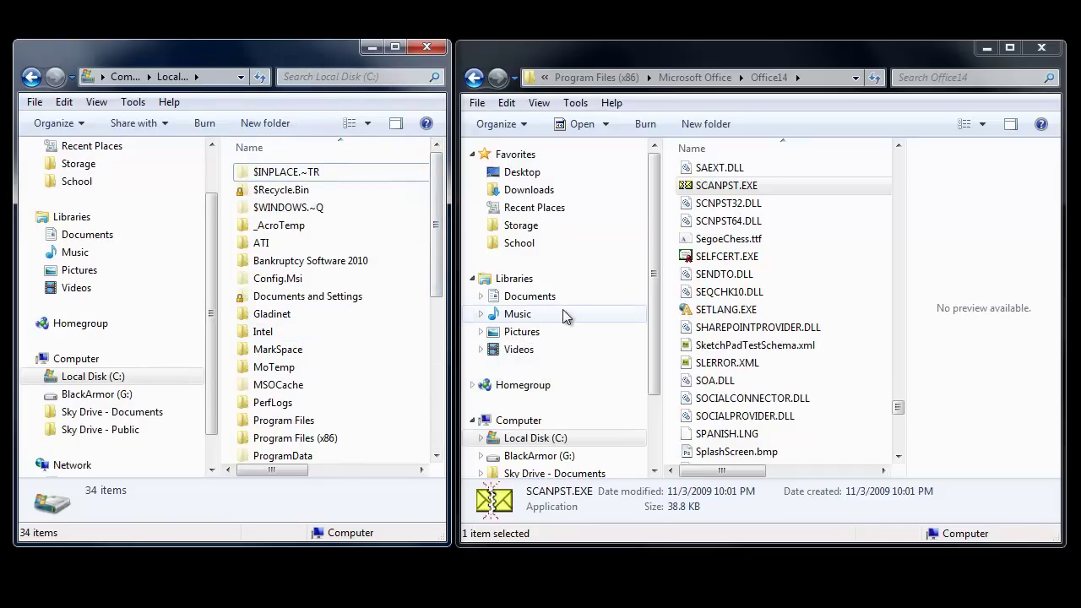
In the Local Disk (C:) window, go to the Users folder and open the user's own profile folder.
left_click(92, 376)
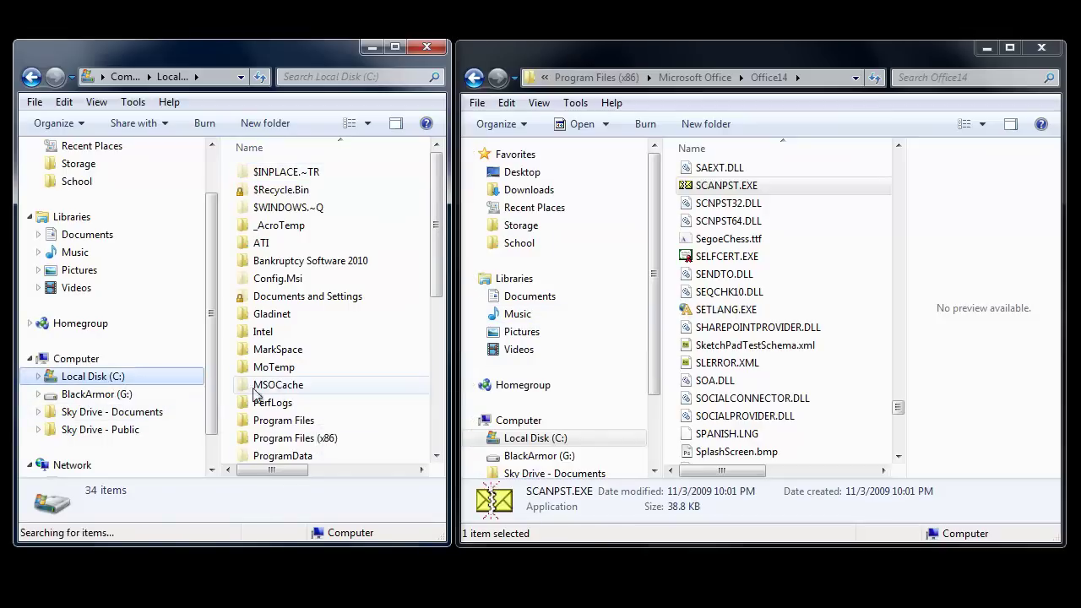
left_click(329, 419)
scroll(329, 418, "down", 3)
left_click(292, 388)
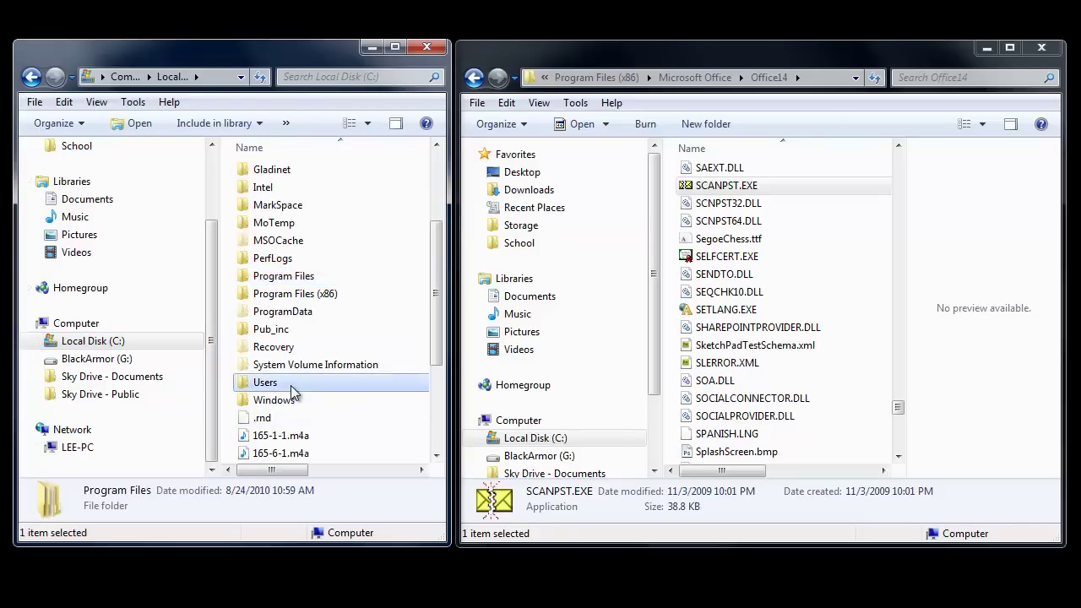
double_click(290, 385)
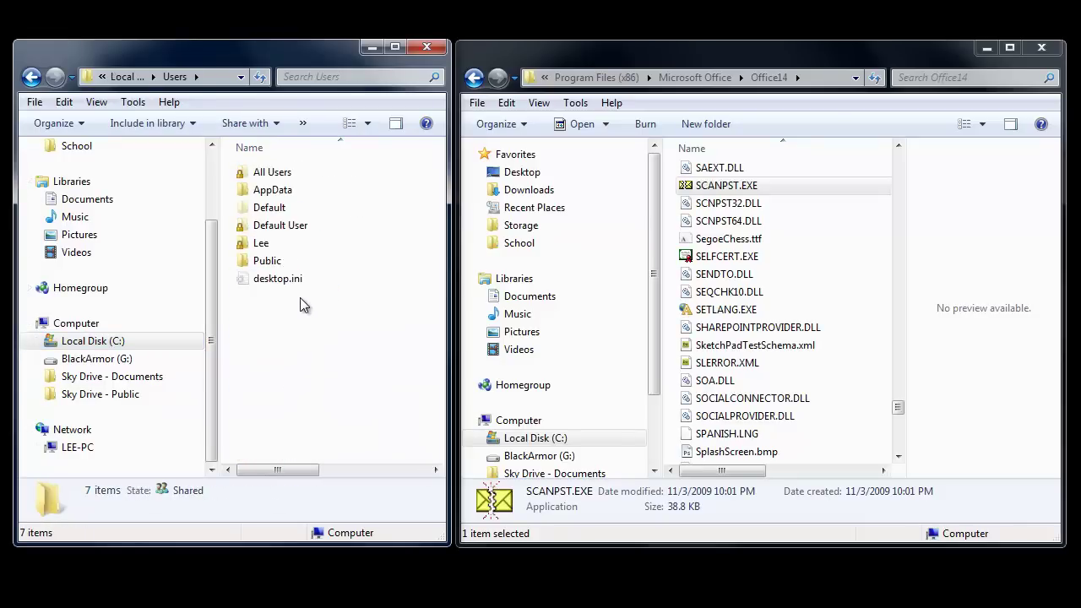
double_click(262, 244)
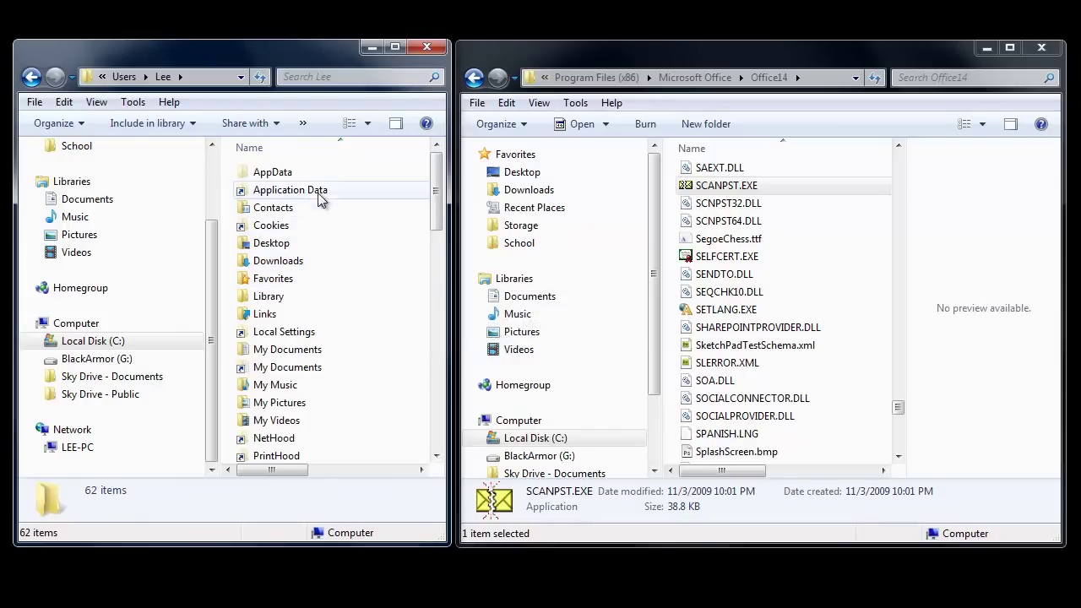
Open Folder Options at the advanced view settings and examine the setting for showing hidden files, folders and drives.
mouse_move(298, 175)
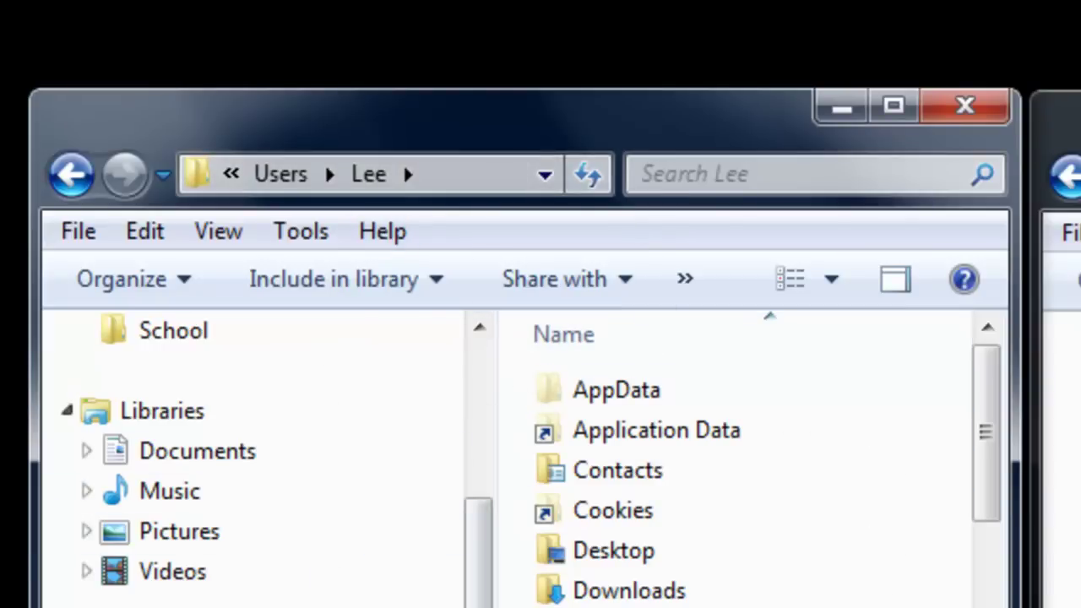
left_click(292, 236)
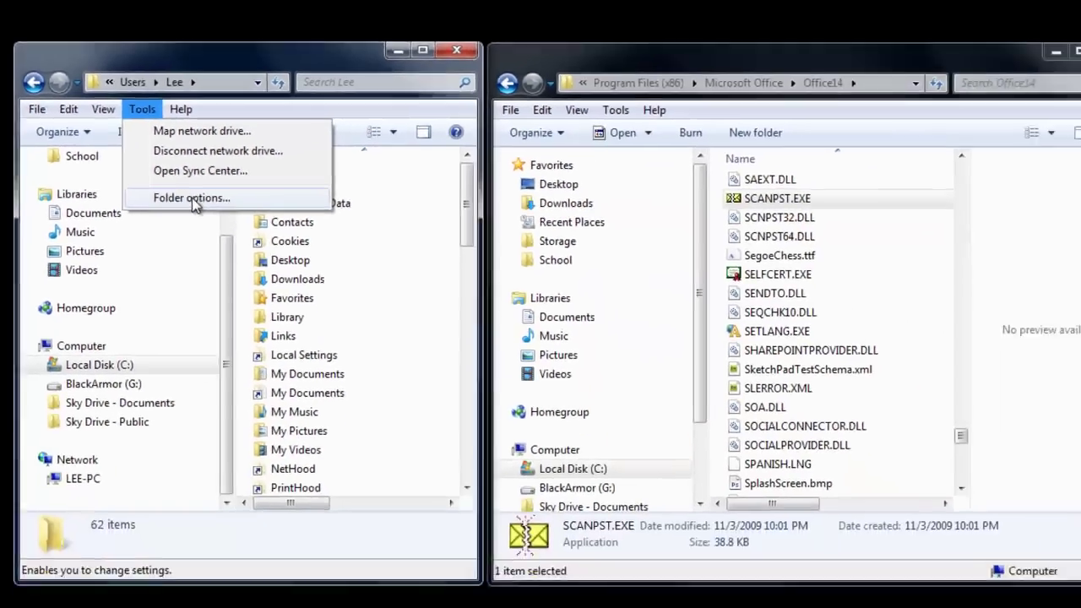
left_click(400, 418)
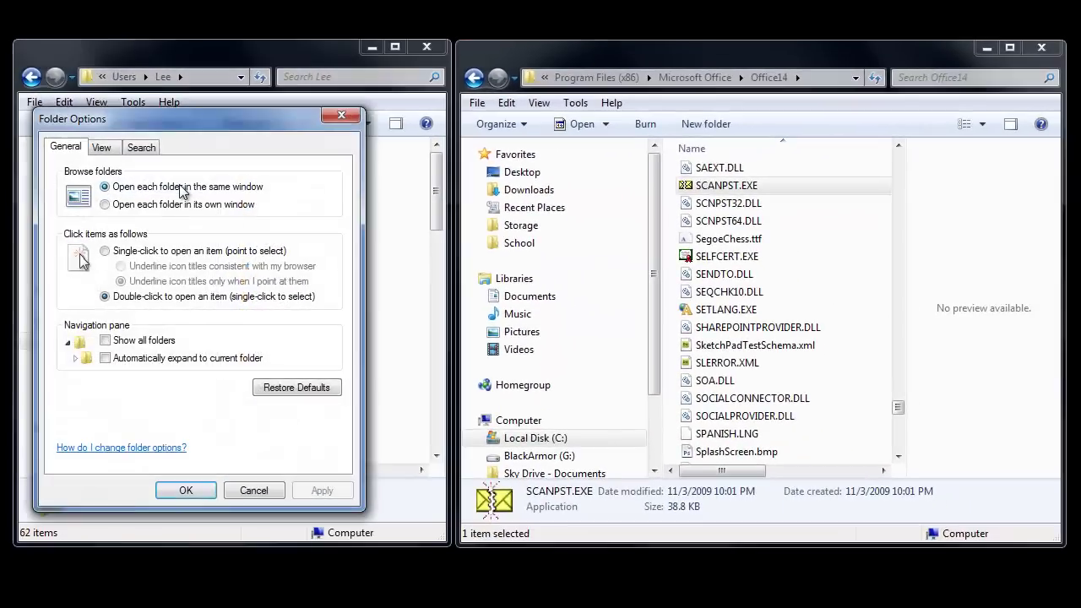
left_click(102, 147)
left_click_drag(169, 133, 226, 120)
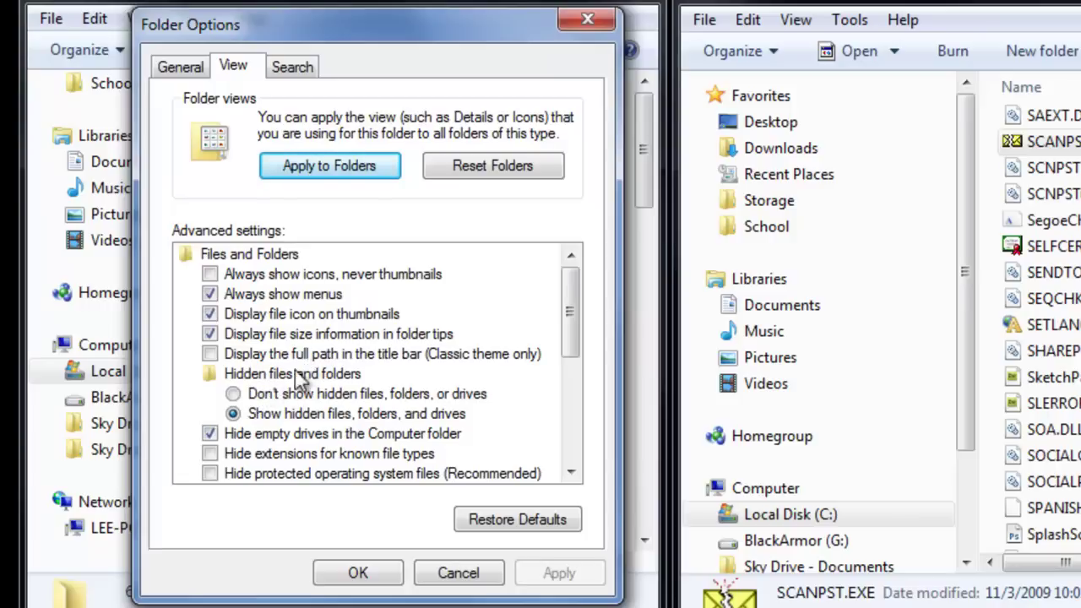
left_click_drag(361, 17, 750, 48)
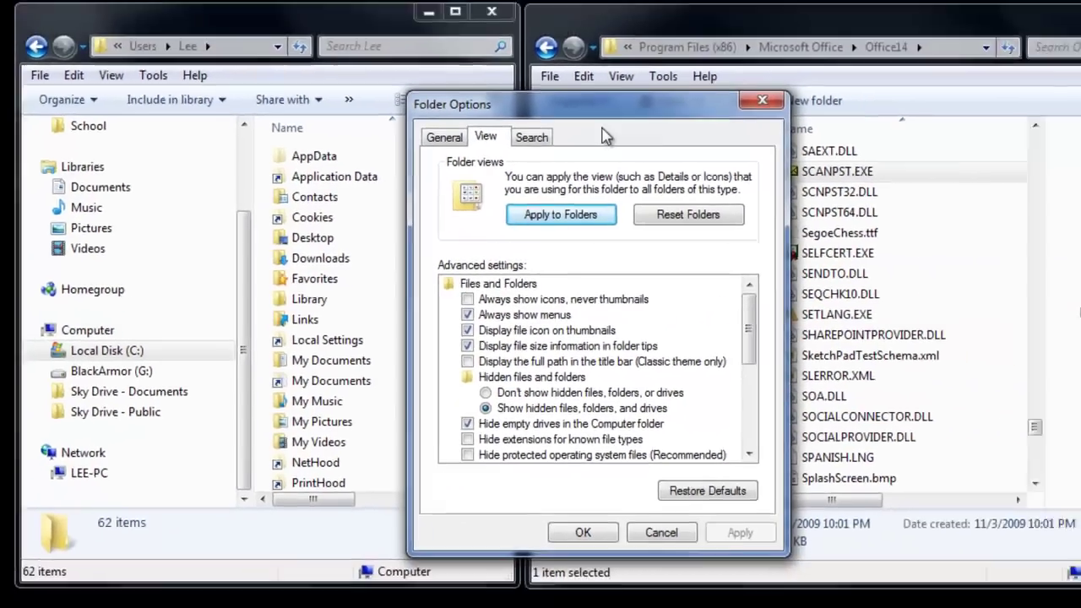
left_click_drag(760, 56, 356, 57)
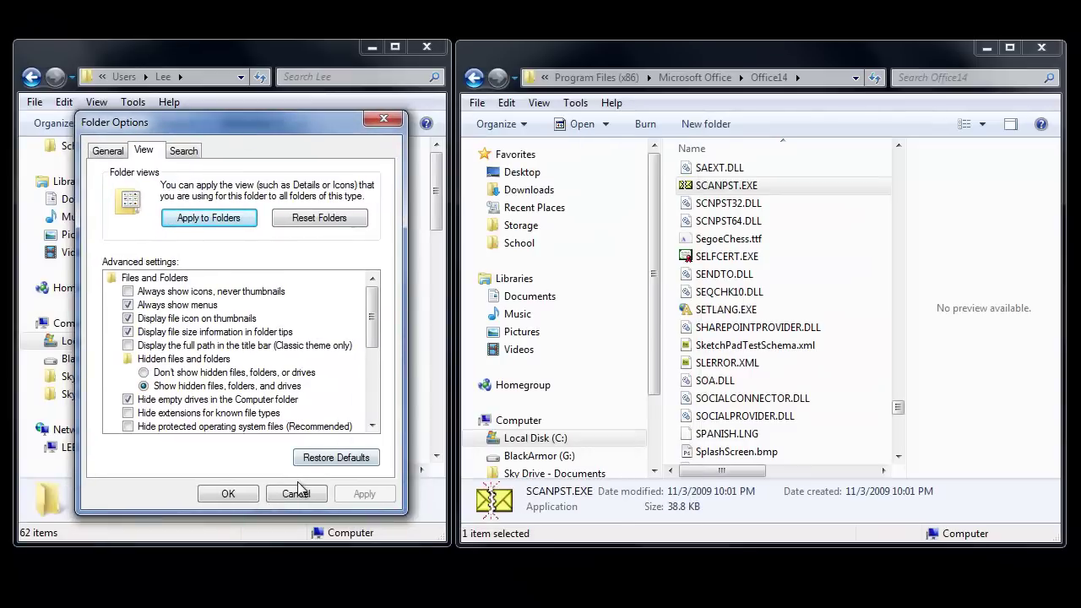
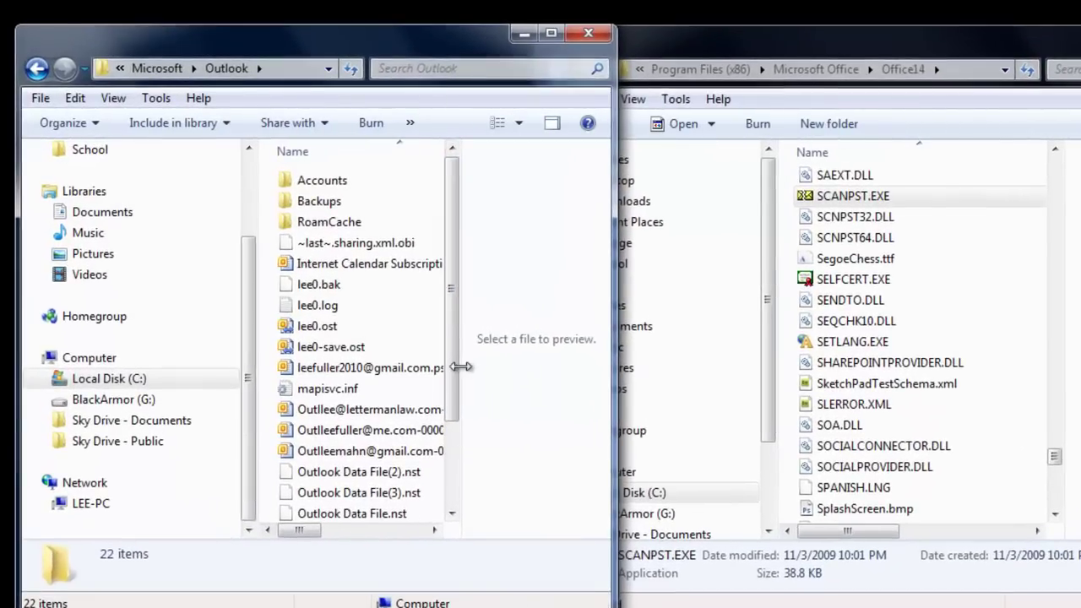
Widen the file list in the Outlook data folder, look through its .ost and .pst files and select lee0.ost.
left_click_drag(460, 366, 541, 368)
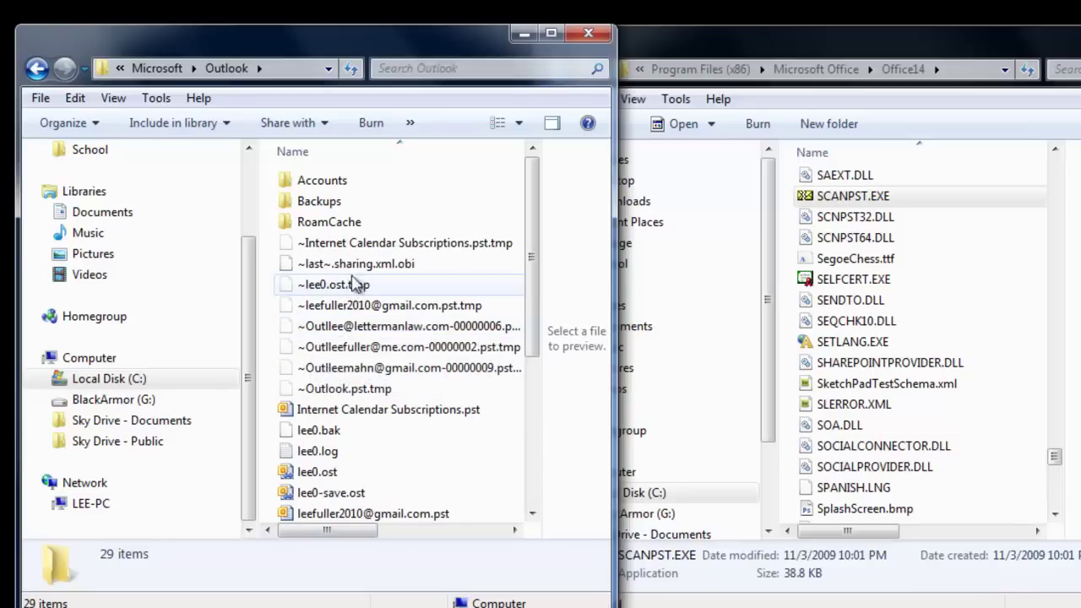
scroll(395, 434, "down", 3)
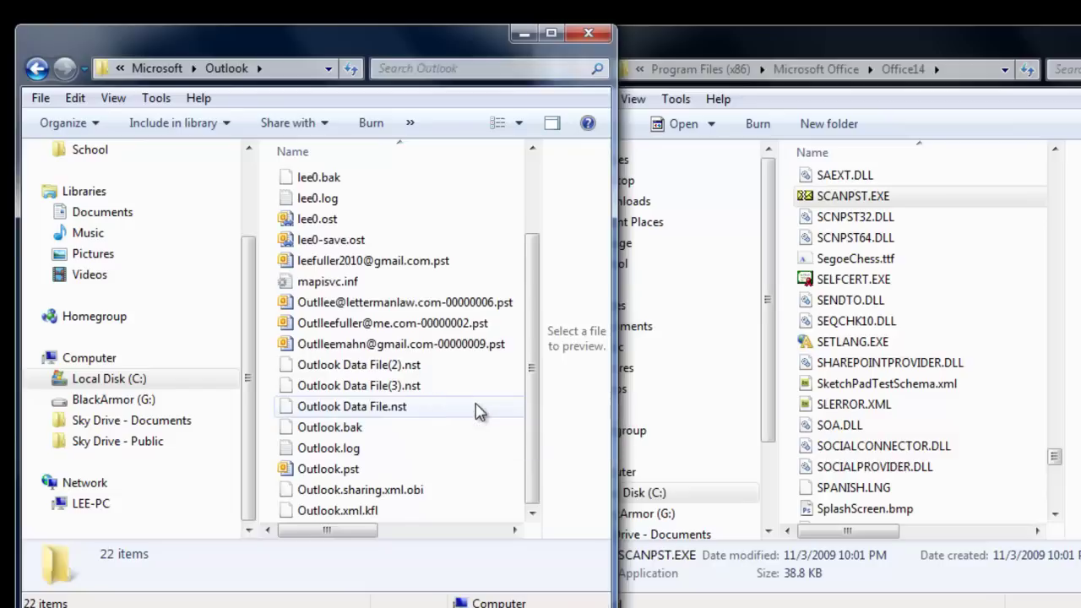
scroll(475, 410, "up", 2)
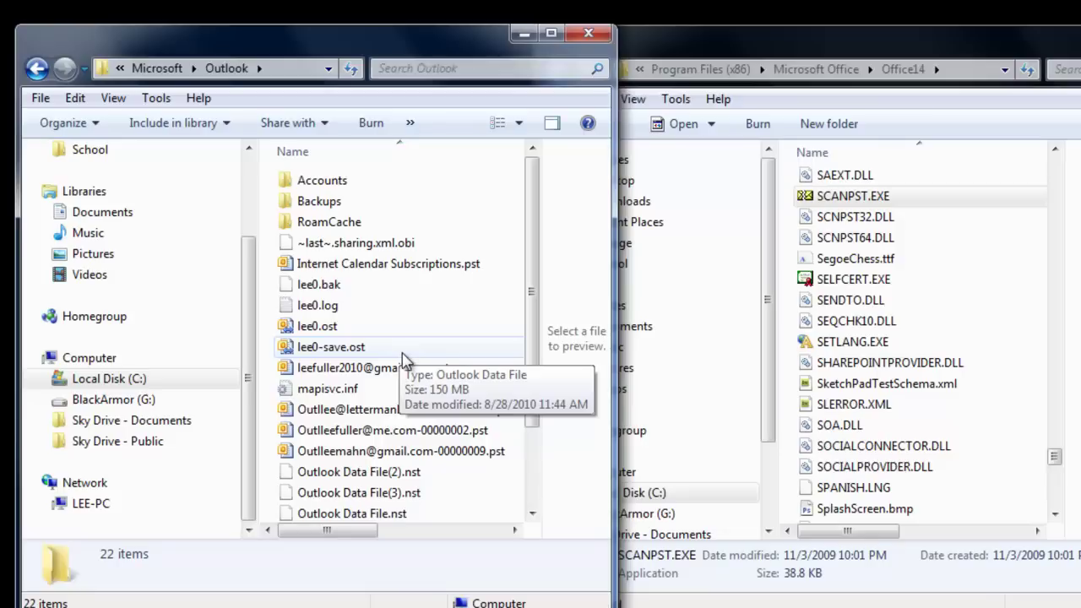
scroll(402, 358, "down", 2)
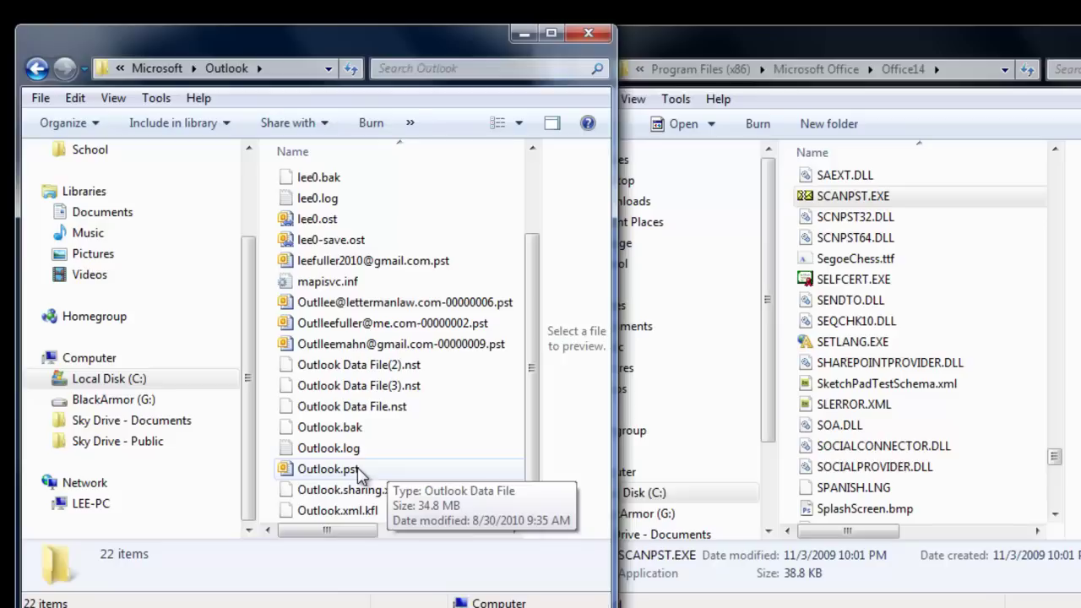
left_click(330, 223)
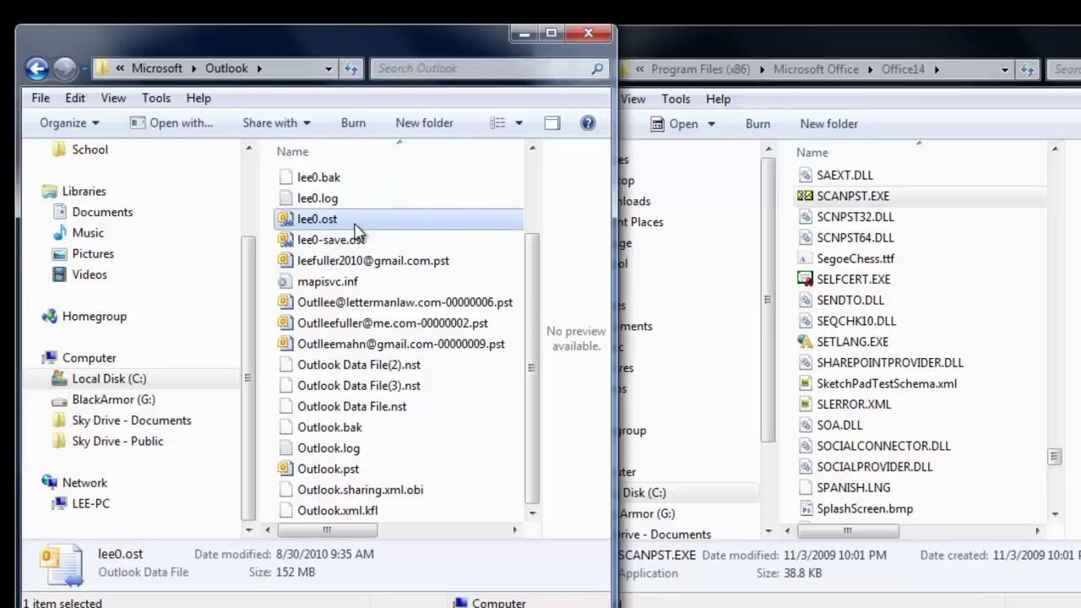
Launch SCANPST.EXE from the Office14 folder, display the Outlook data folder's full path and return to the Inbox Repair Tool.
left_click(704, 30)
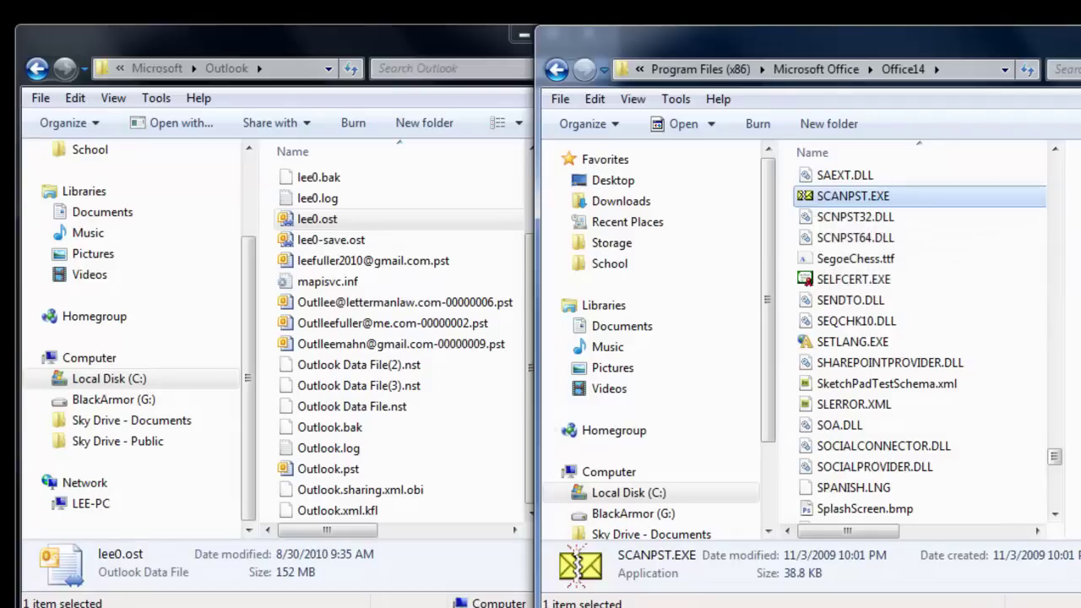
key("Return")
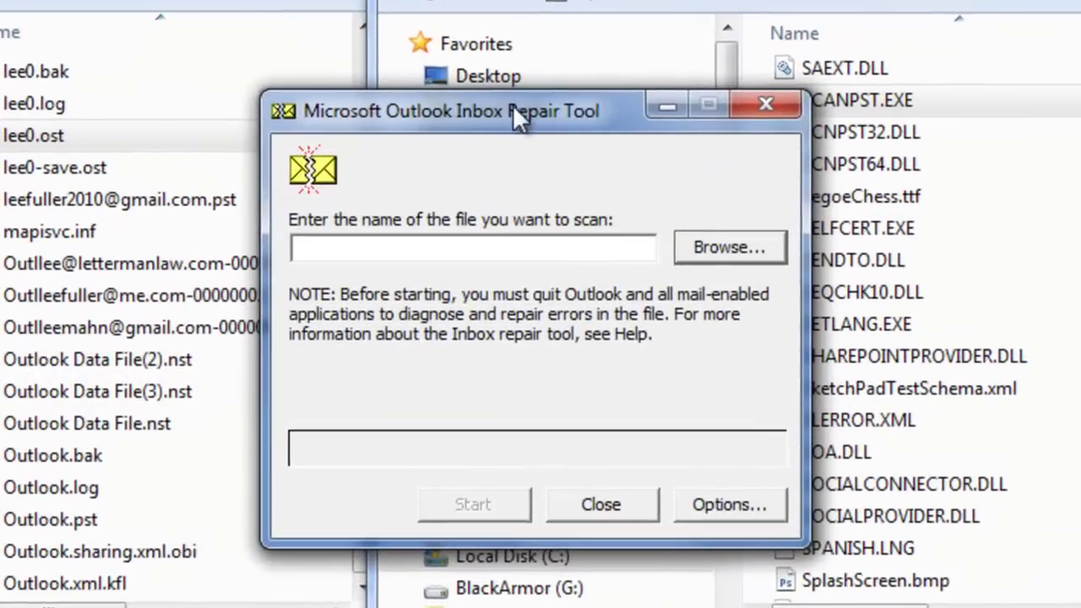
left_click_drag(509, 97, 509, 90)
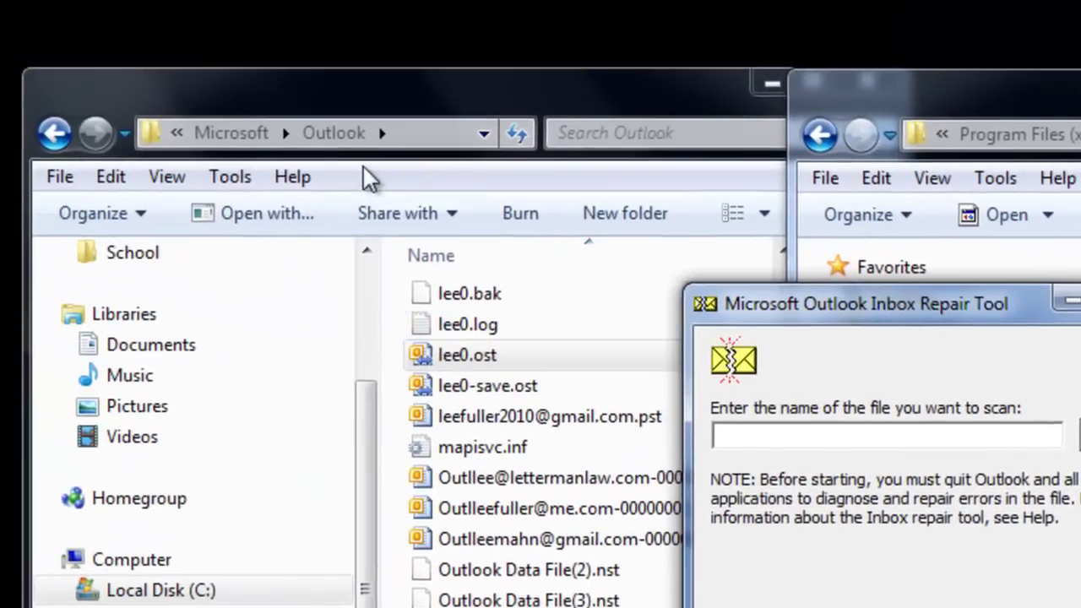
left_click(453, 140)
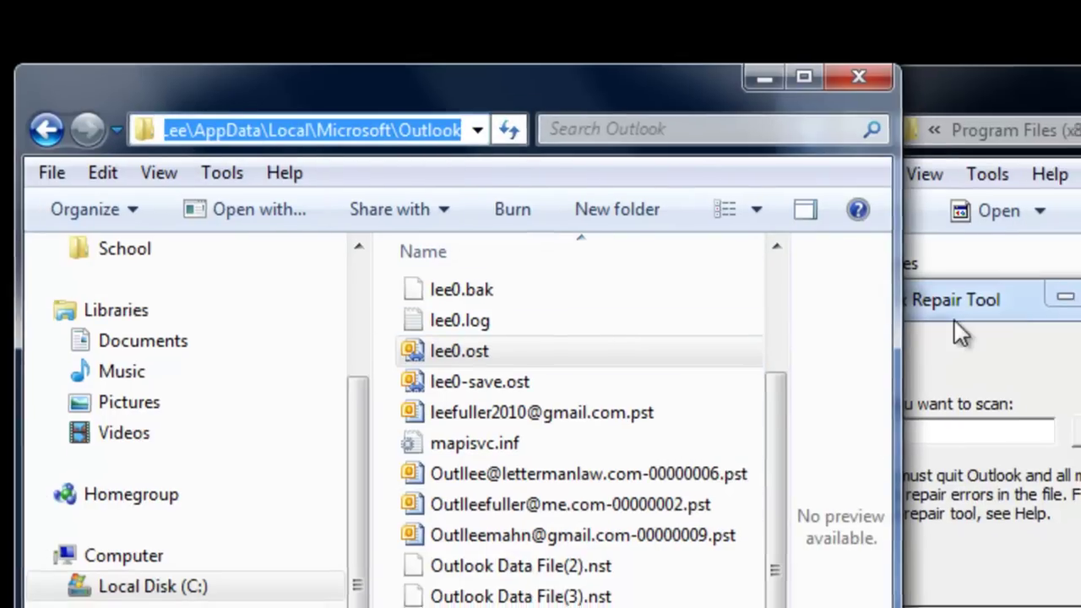
left_click(1025, 309)
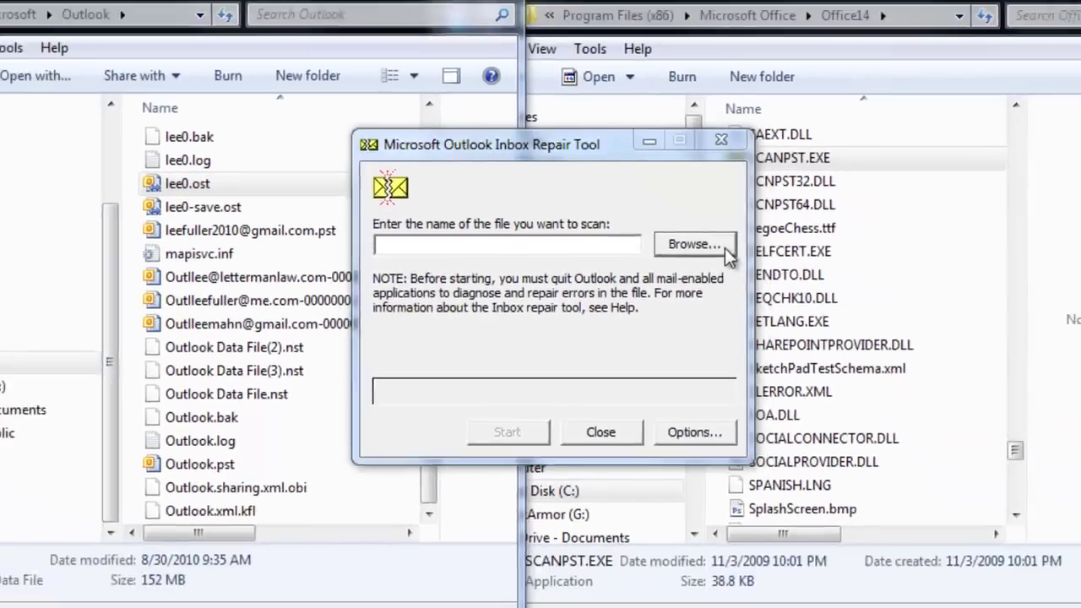
Browse to the AppData\Local\Microsoft\Outlook folder, check its full path and choose lee0.ost as the file to scan.
left_click(724, 247)
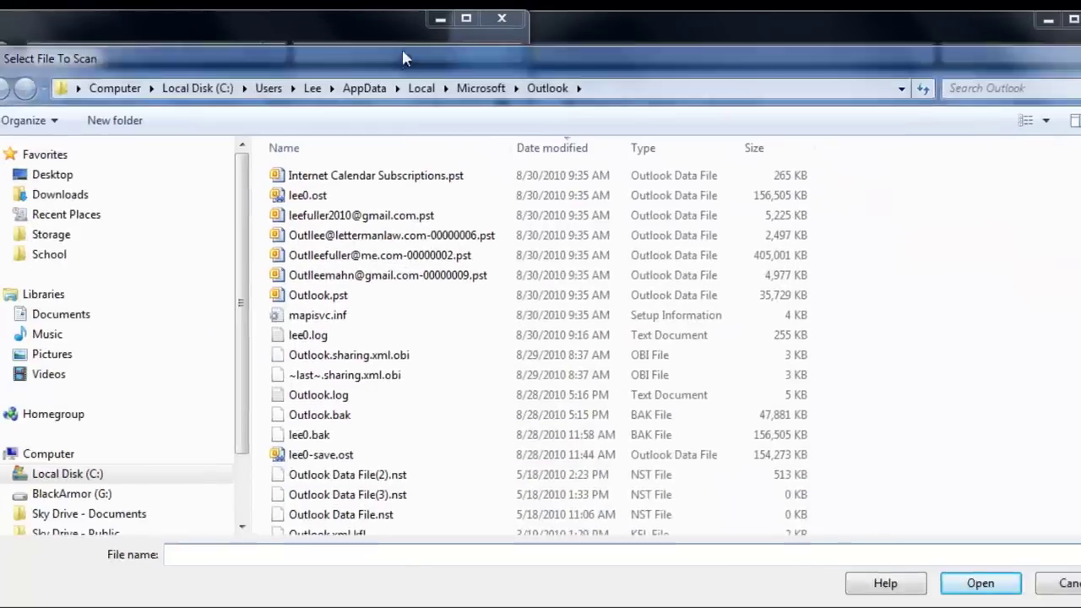
left_click_drag(402, 58, 403, 48)
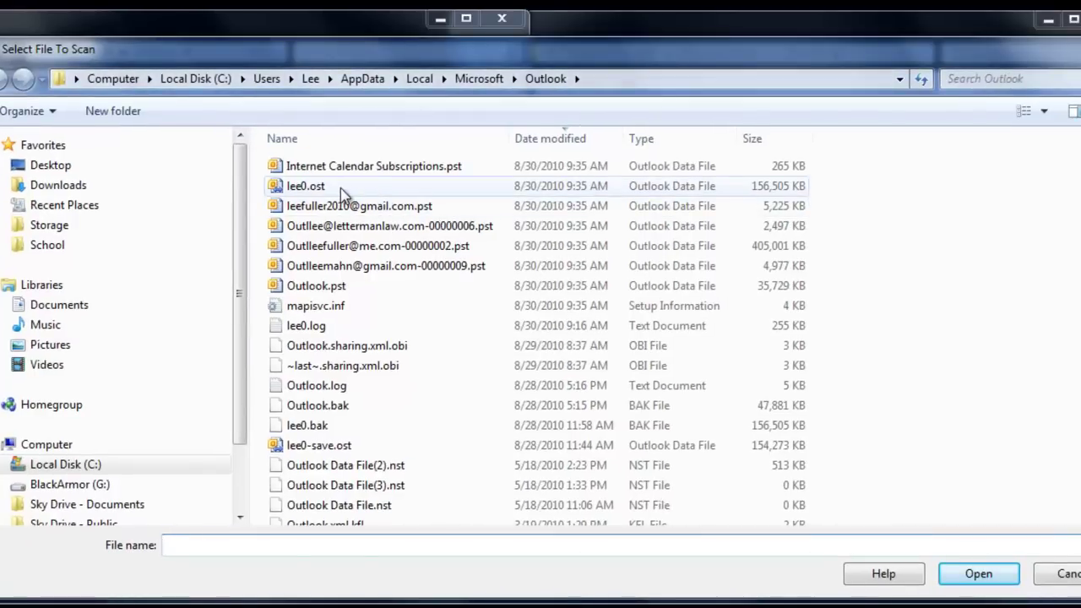
left_click(600, 82)
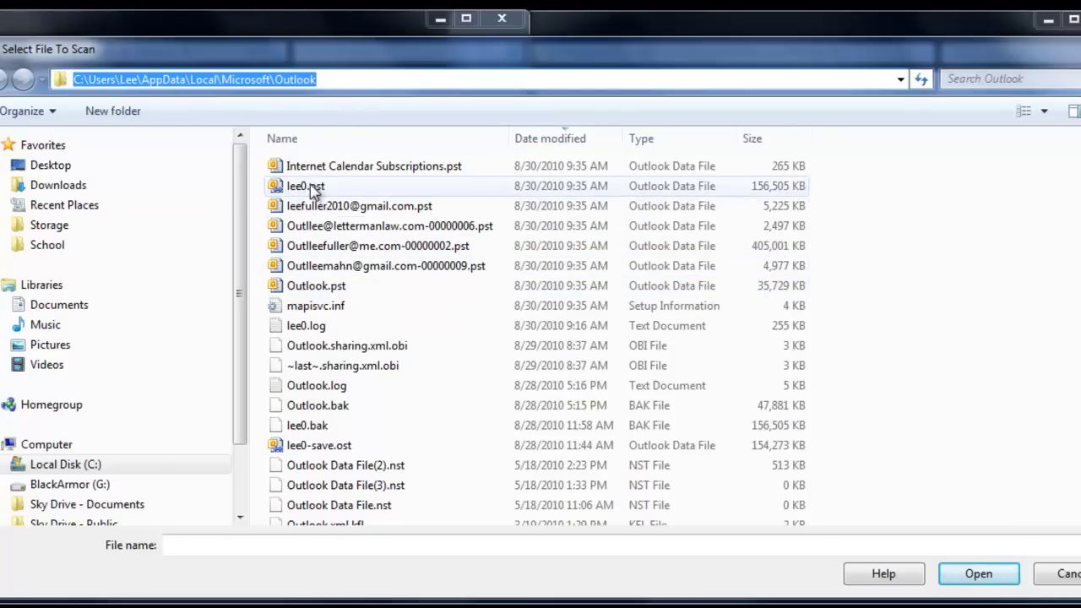
left_click(309, 187)
left_click(977, 574)
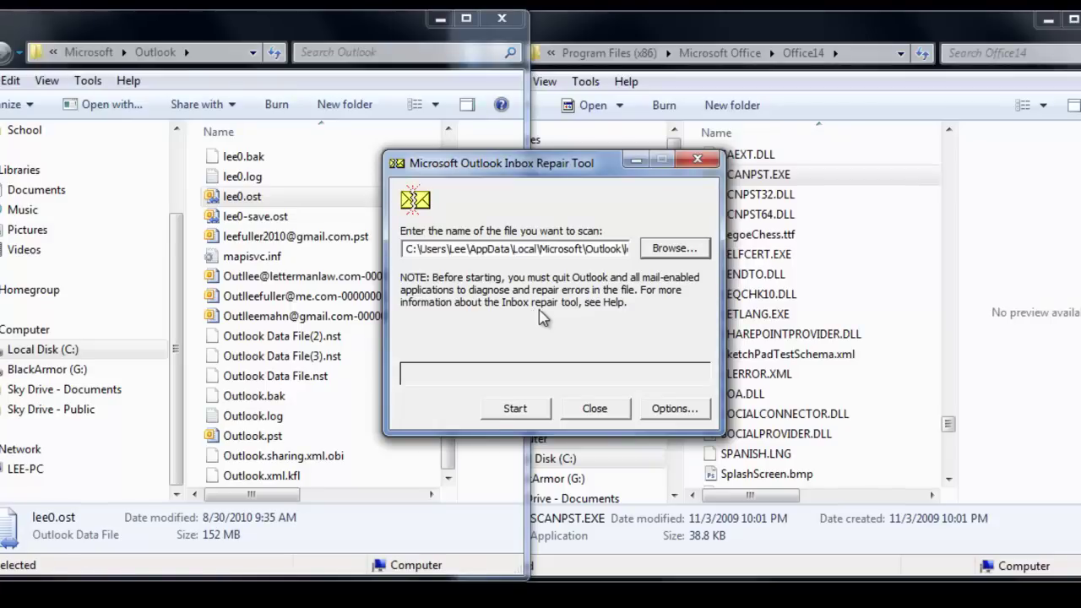
Scan lee0.ost for errors and review the detailed scan report.
left_click(511, 410)
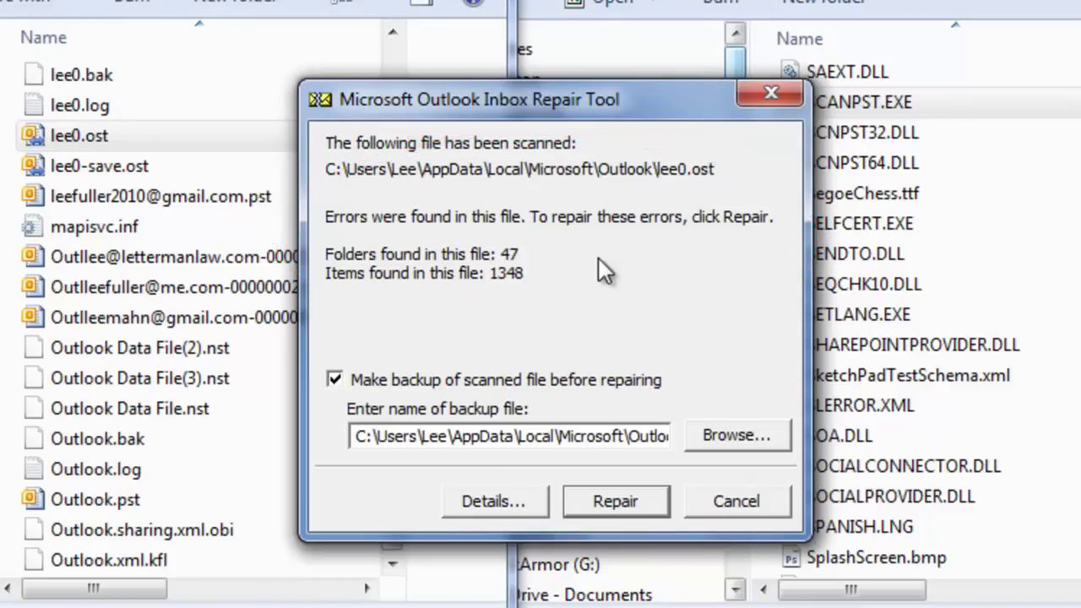
left_click(498, 501)
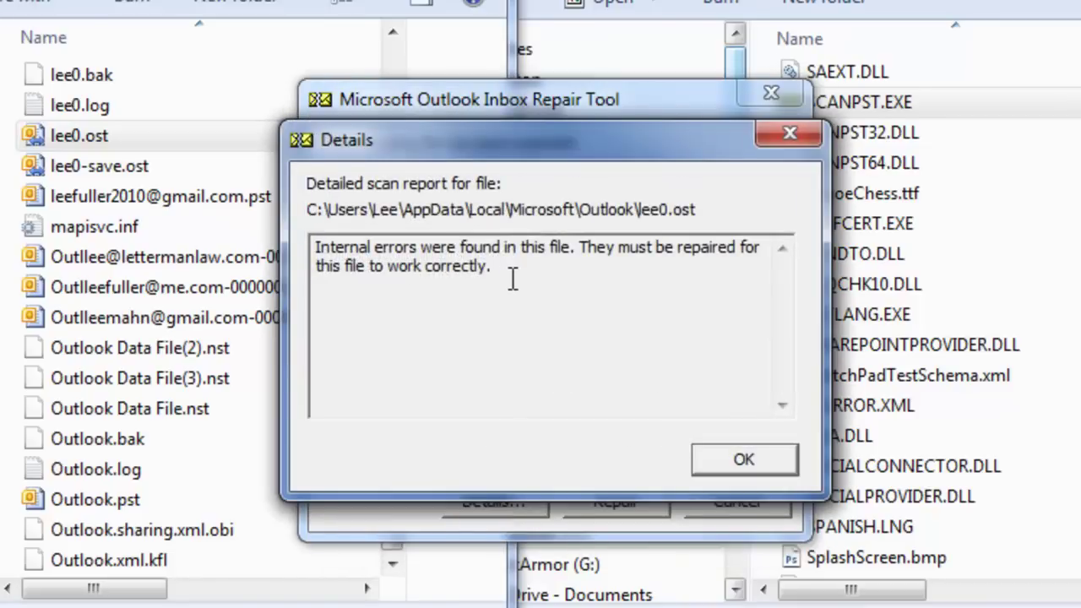
left_click(751, 458)
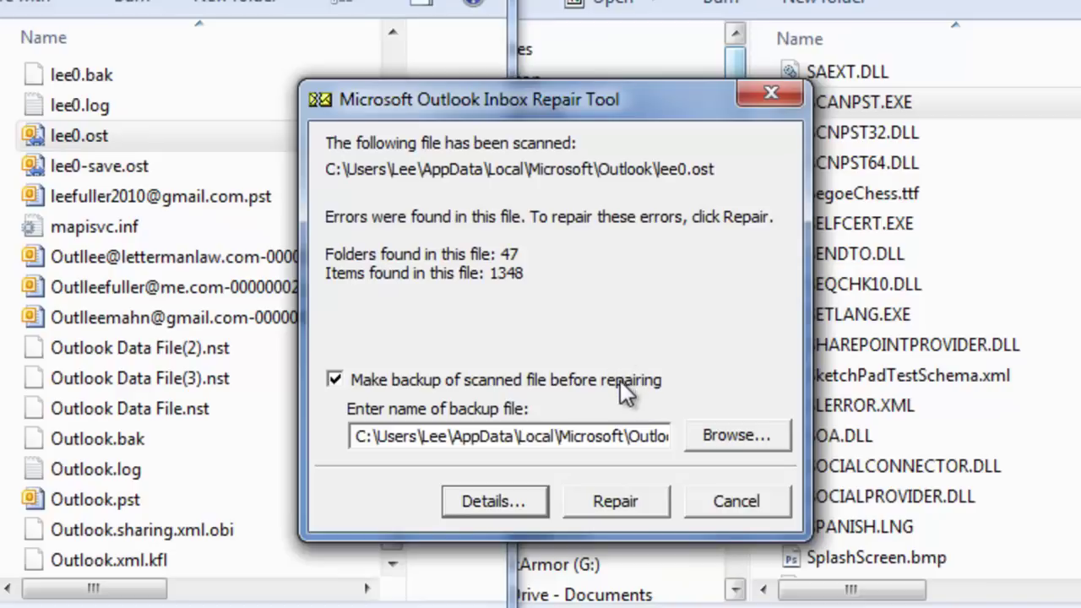
Repair lee0.ost with a backup made first, replacing the existing backup file lee0.bak.
left_click(630, 497)
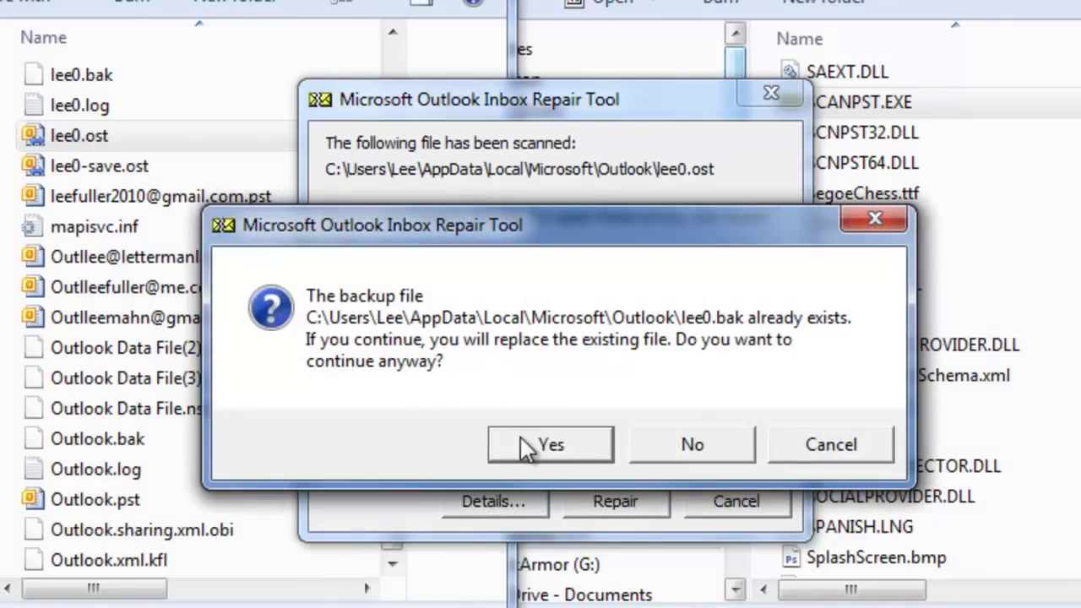
left_click(551, 444)
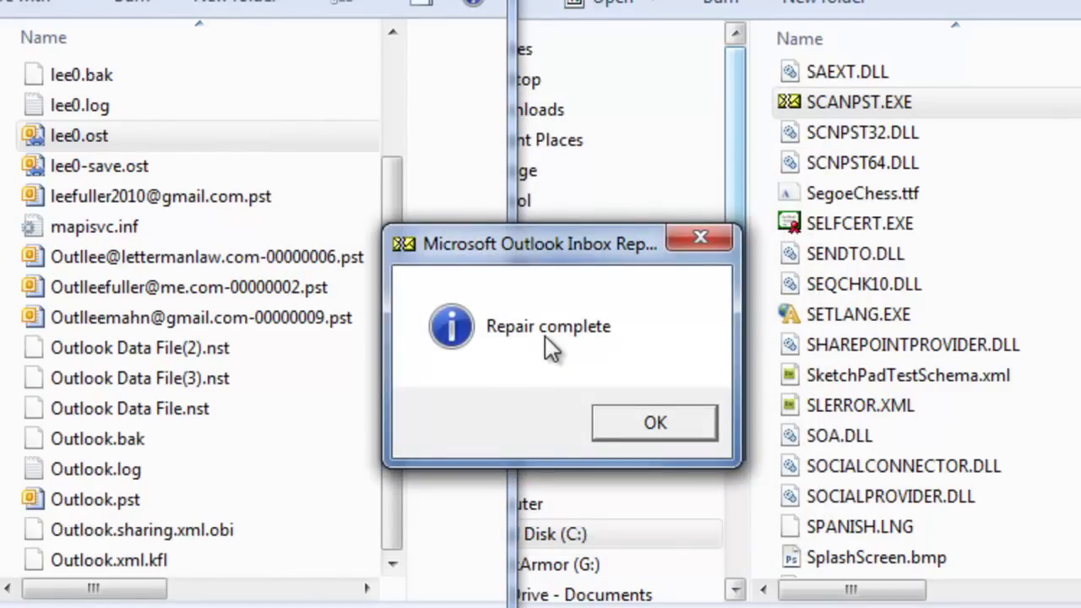
left_click(671, 425)
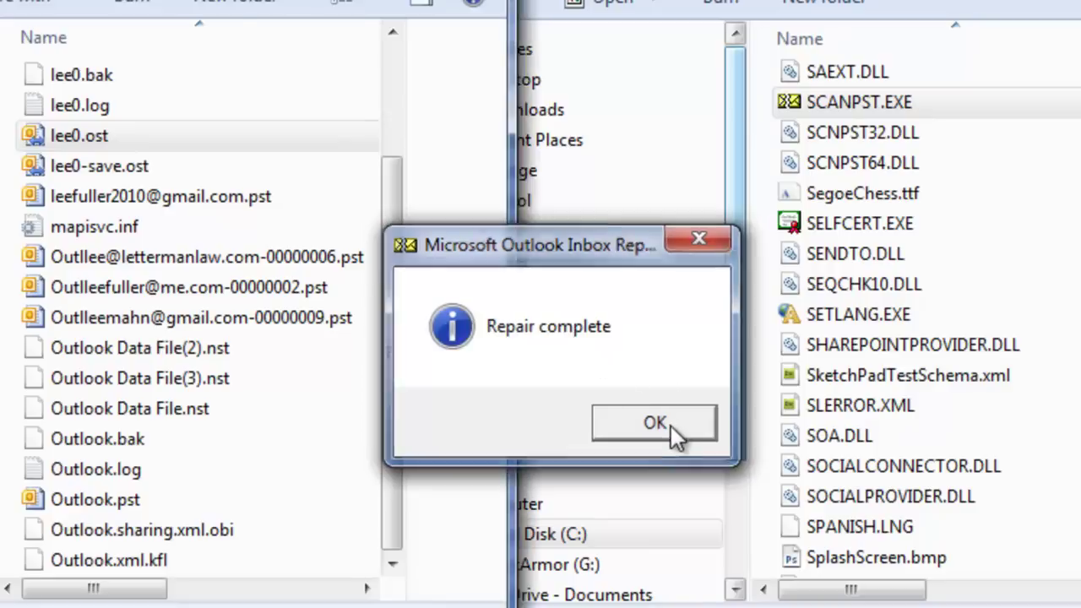
Run SCANPST.EXE again and choose lee0.ost from the Outlook folder as the file to scan.
double_click(815, 103)
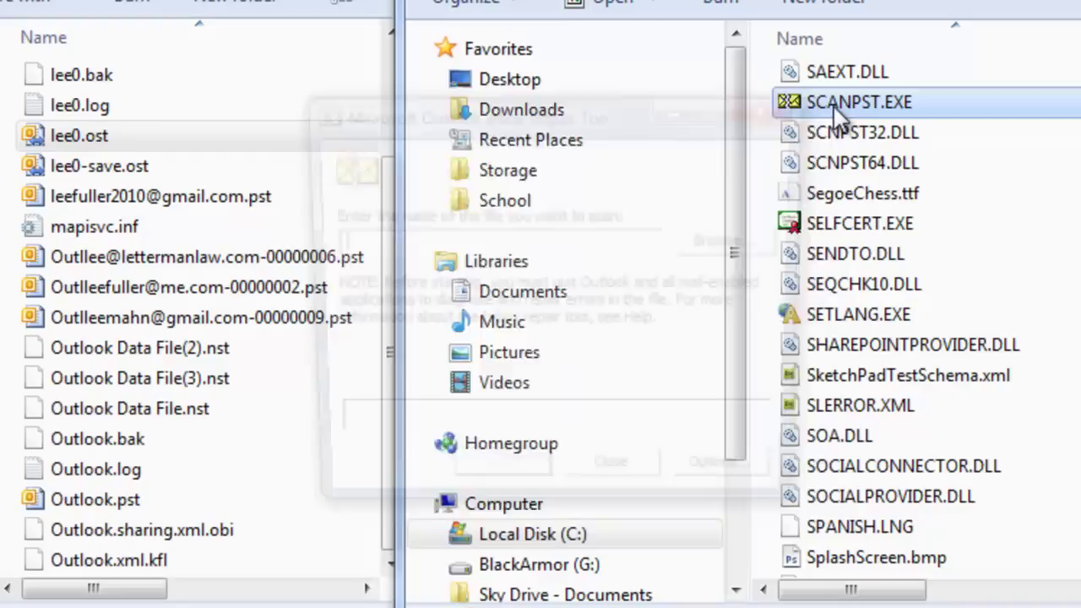
left_click(754, 245)
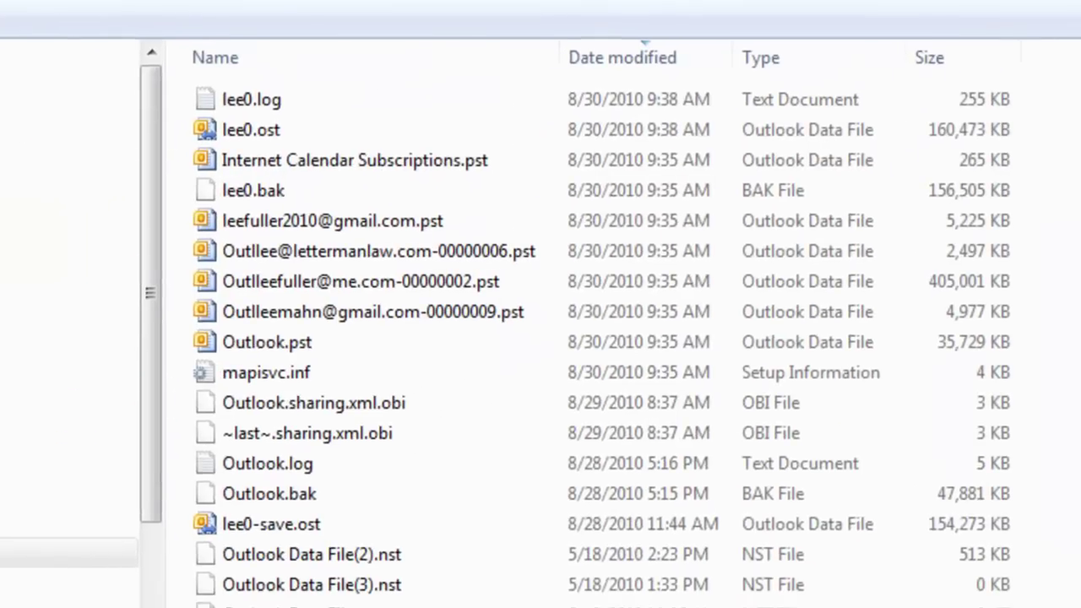
left_click(283, 131)
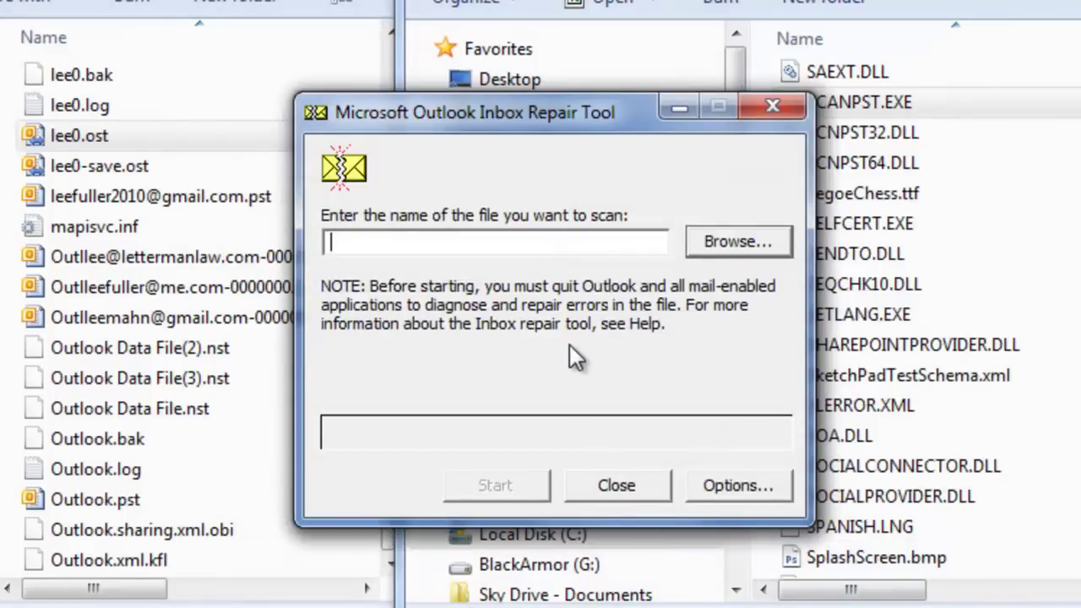
key("ctrl+v")
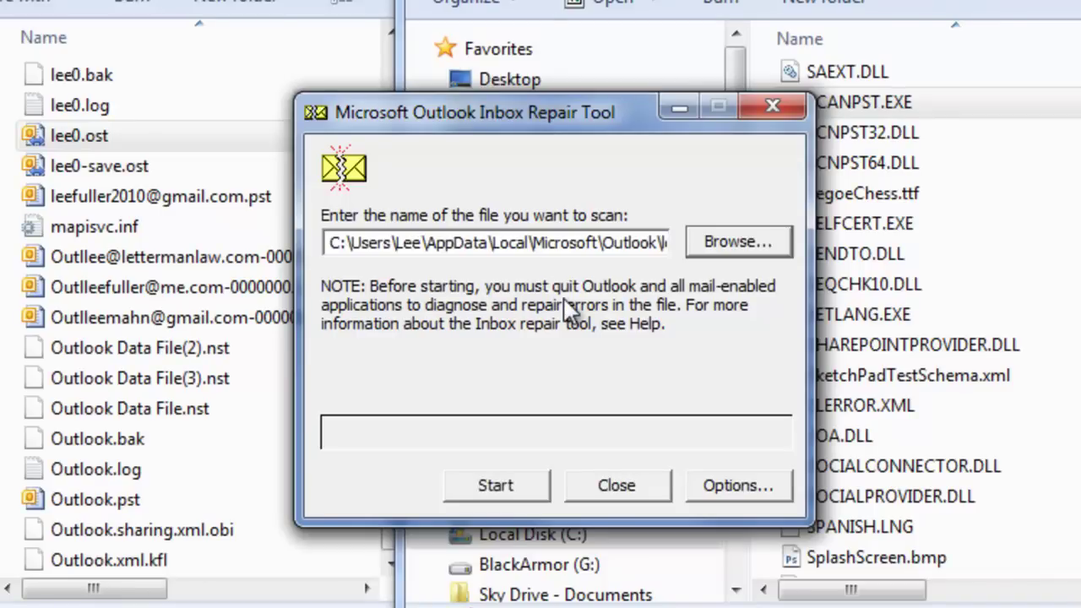
Rescan lee0.ost and repair it a second time, overwriting the backup file lee0.bak.
left_click(494, 485)
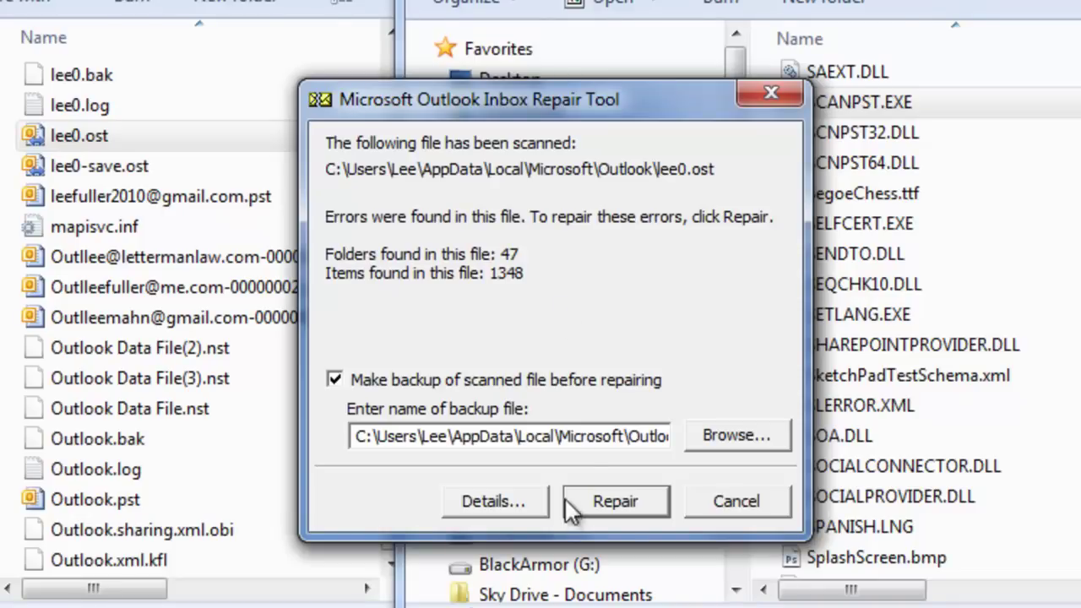
left_click(634, 501)
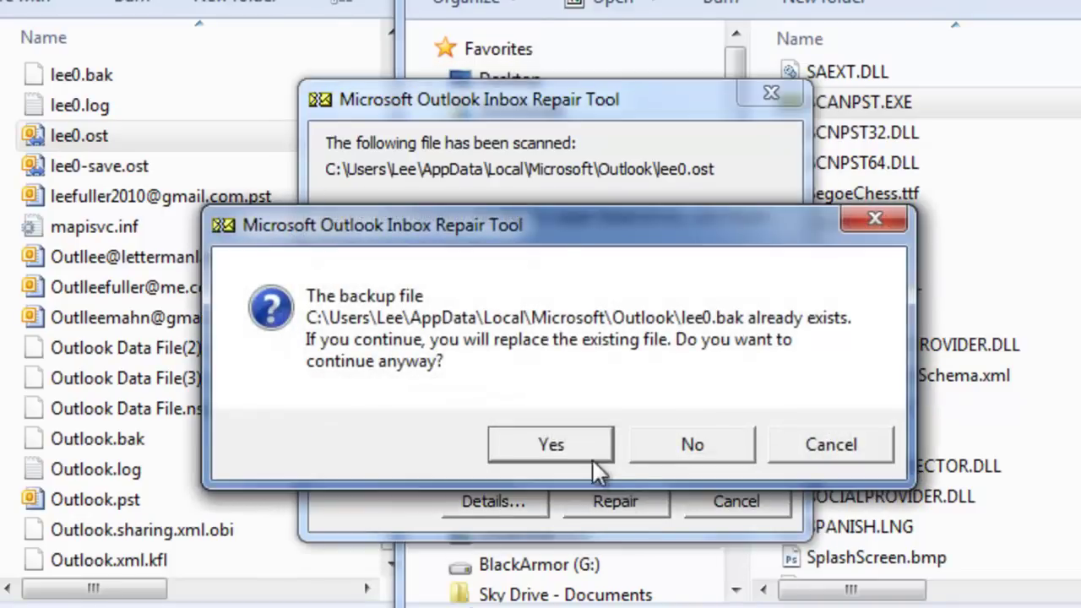
left_click(570, 443)
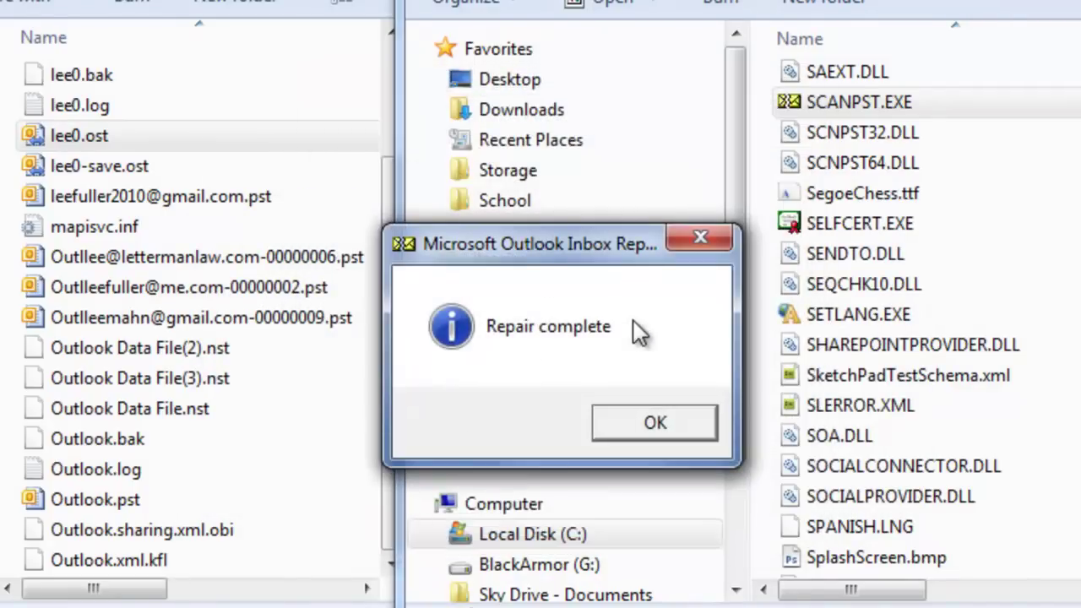
left_click(655, 424)
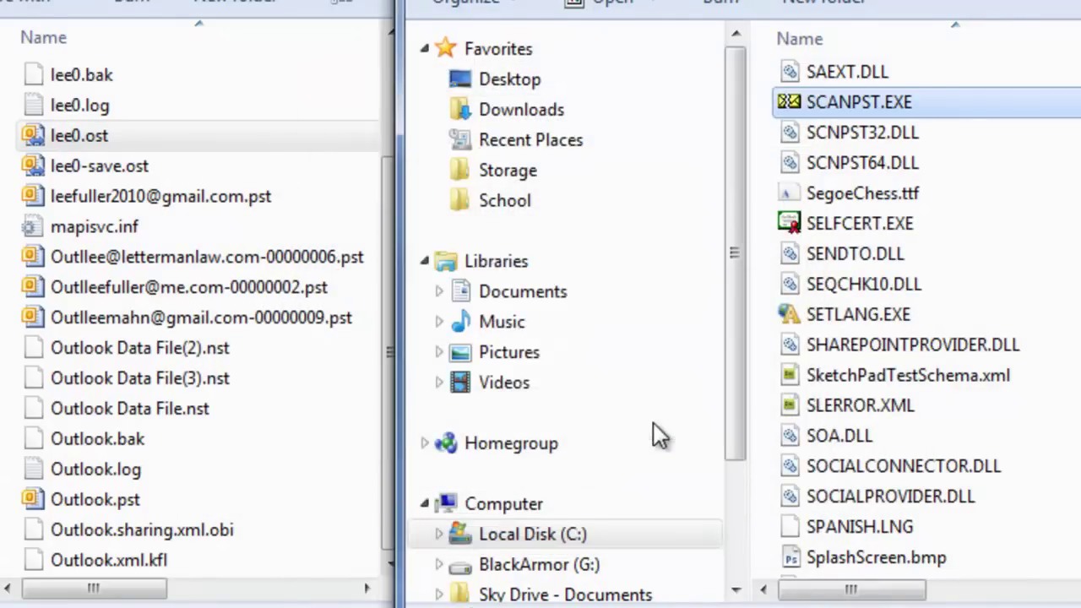
Run SCANPST.EXE once more on lee0.ost to check it for remaining errors, and dismiss the scan result.
double_click(816, 100)
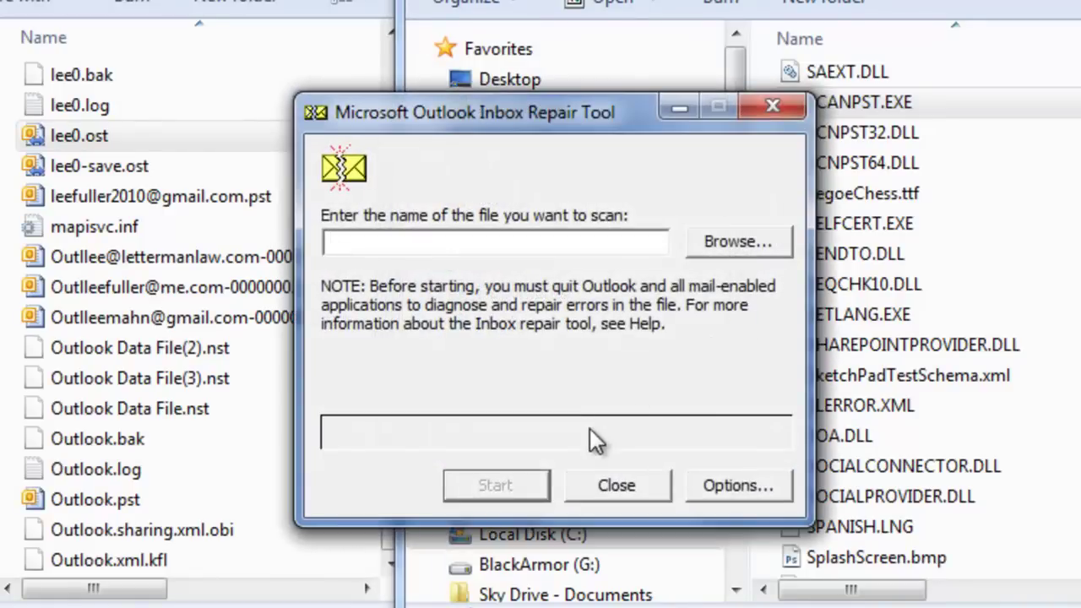
left_click(736, 245)
left_click(267, 129)
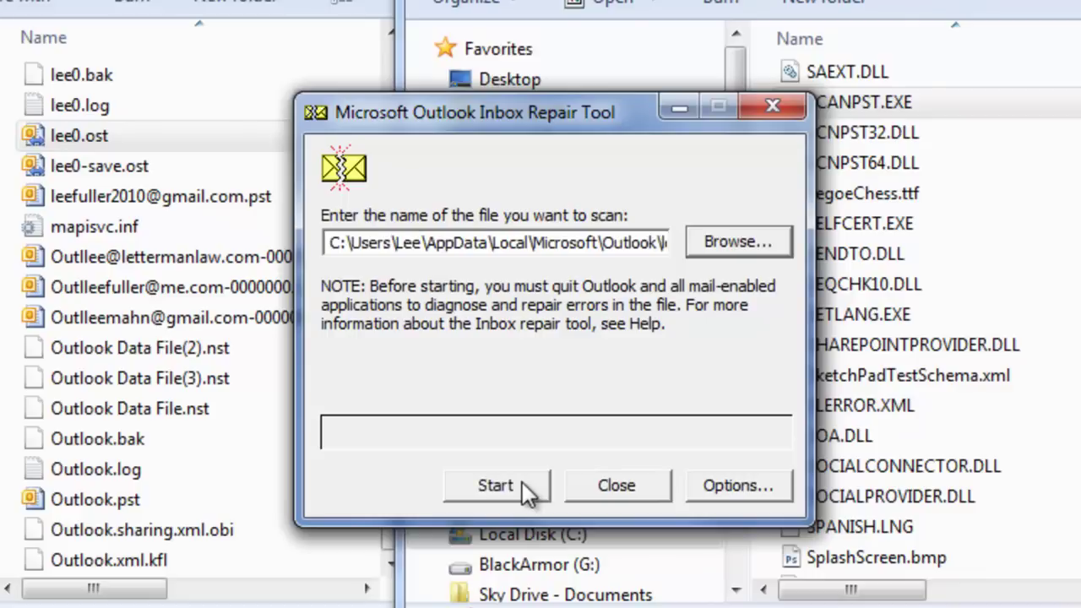
left_click(522, 482)
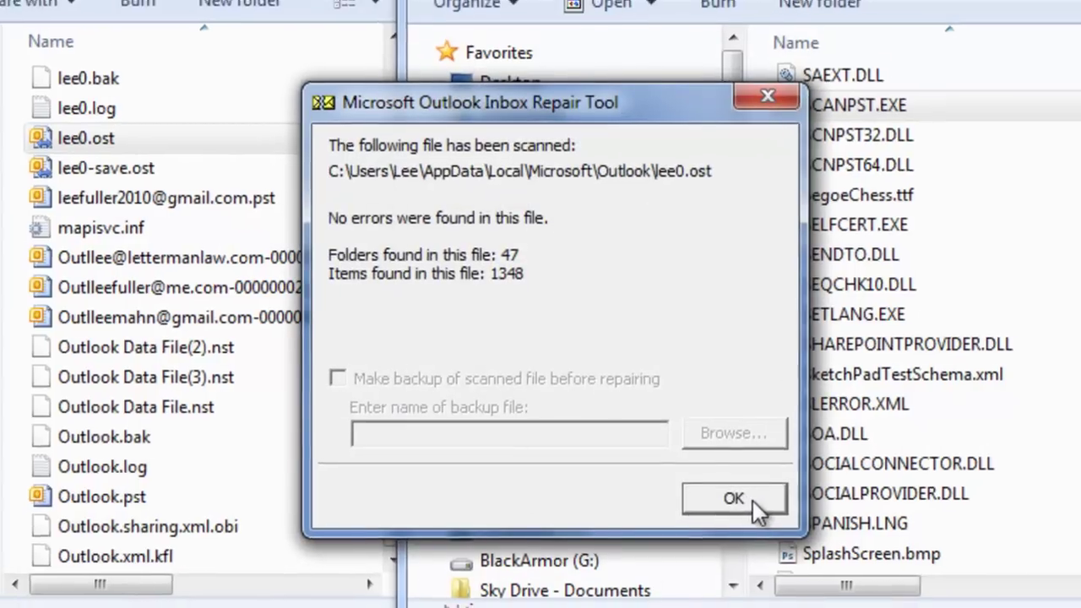
left_click(752, 500)
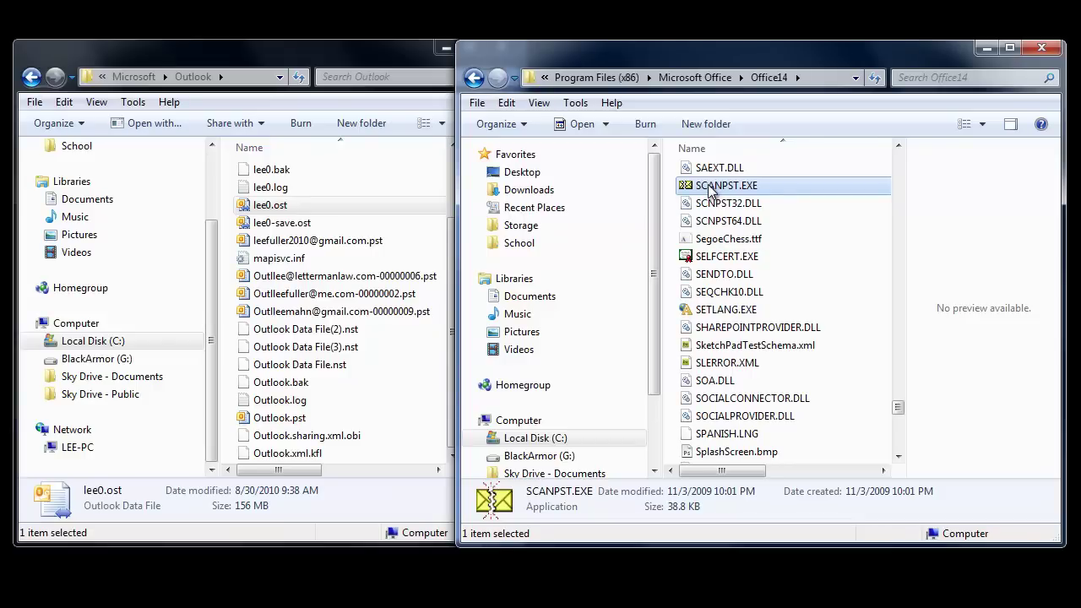
Launch SCANPST.EXE again, choose Outlook.pst from the Outlook folder, and scan it for errors.
double_click(709, 185)
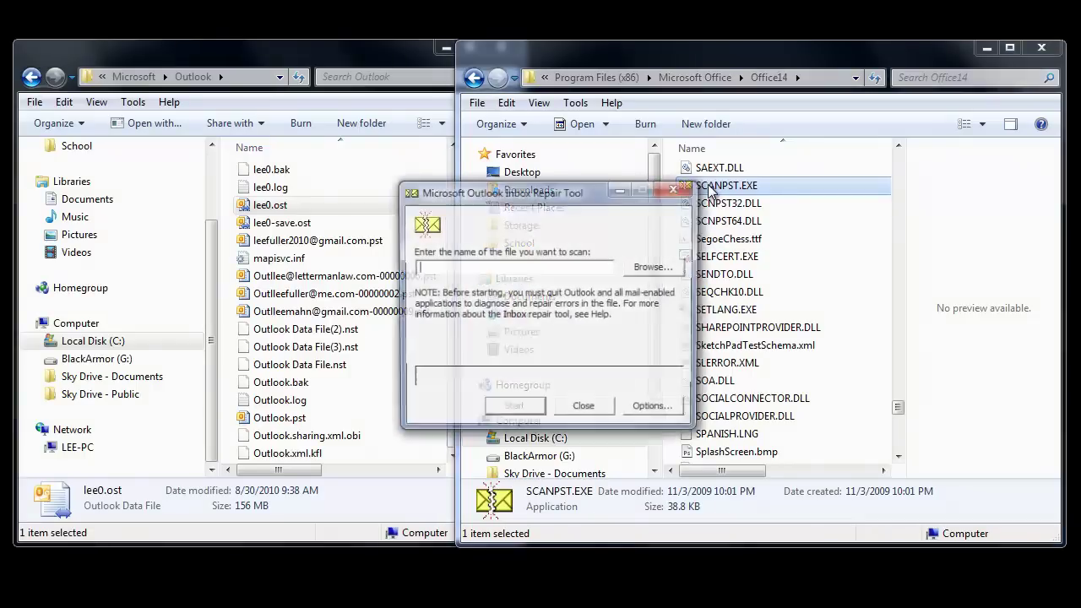
left_click(655, 268)
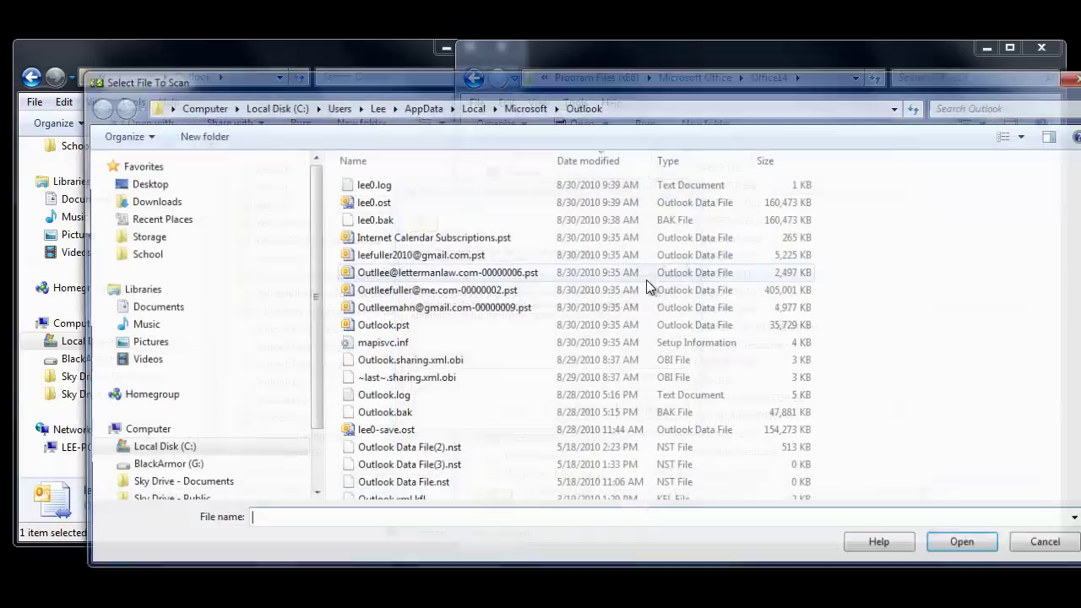
left_click(412, 399)
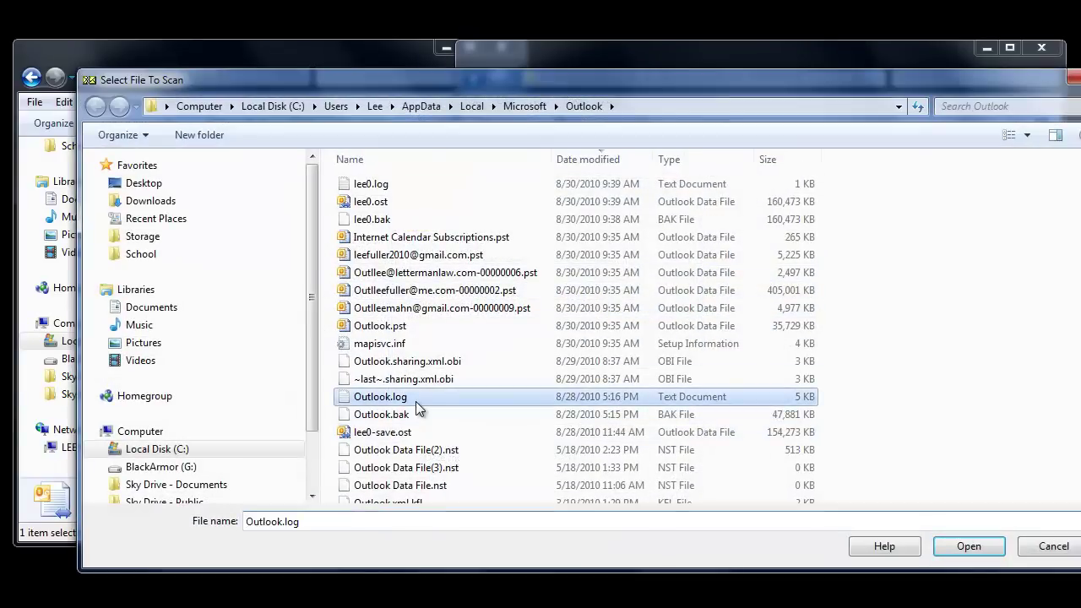
left_click(394, 329)
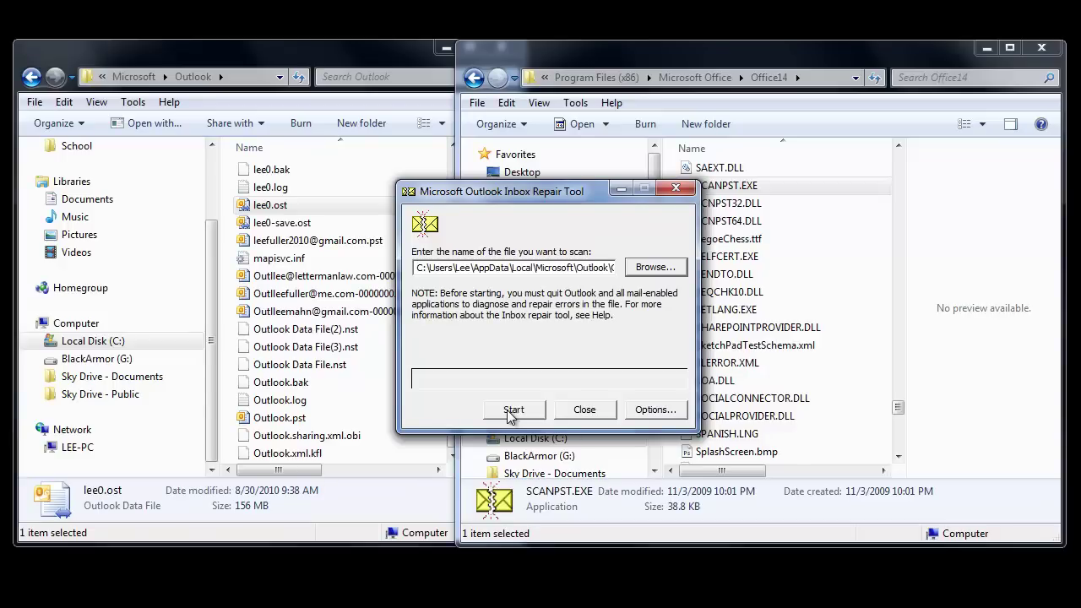
left_click(507, 410)
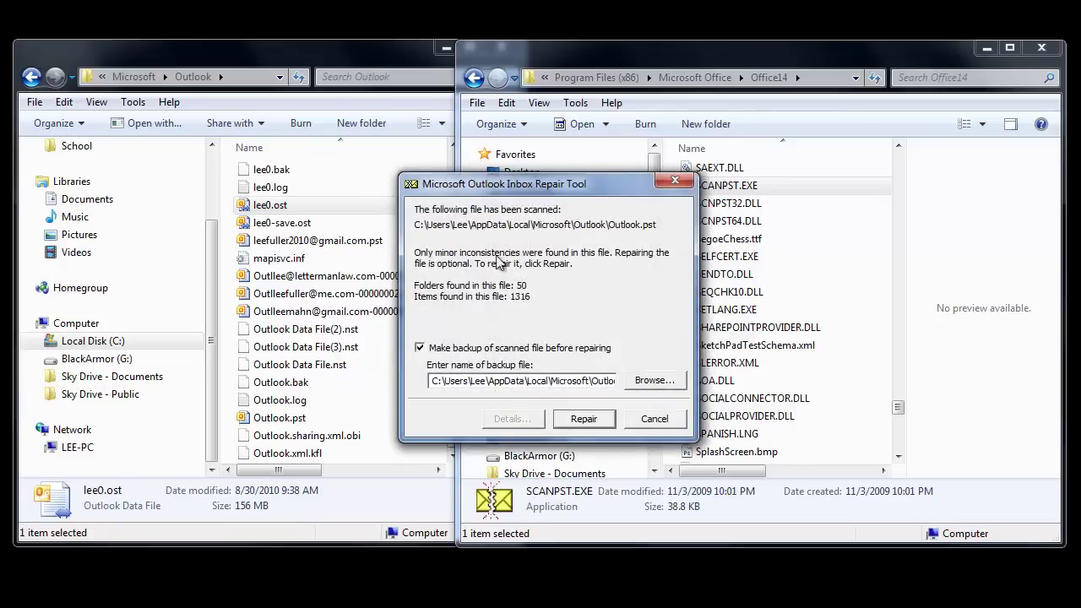
Repair Outlook.pst with a backup made first, replacing the existing backup file Outlook.bak.
left_click(583, 422)
left_click(549, 387)
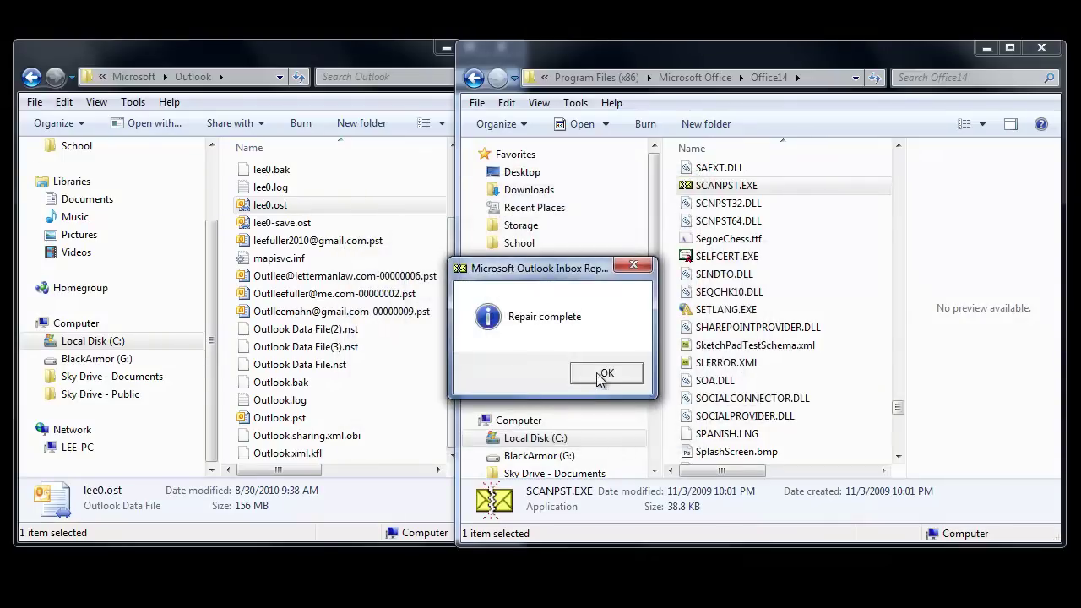
left_click(604, 375)
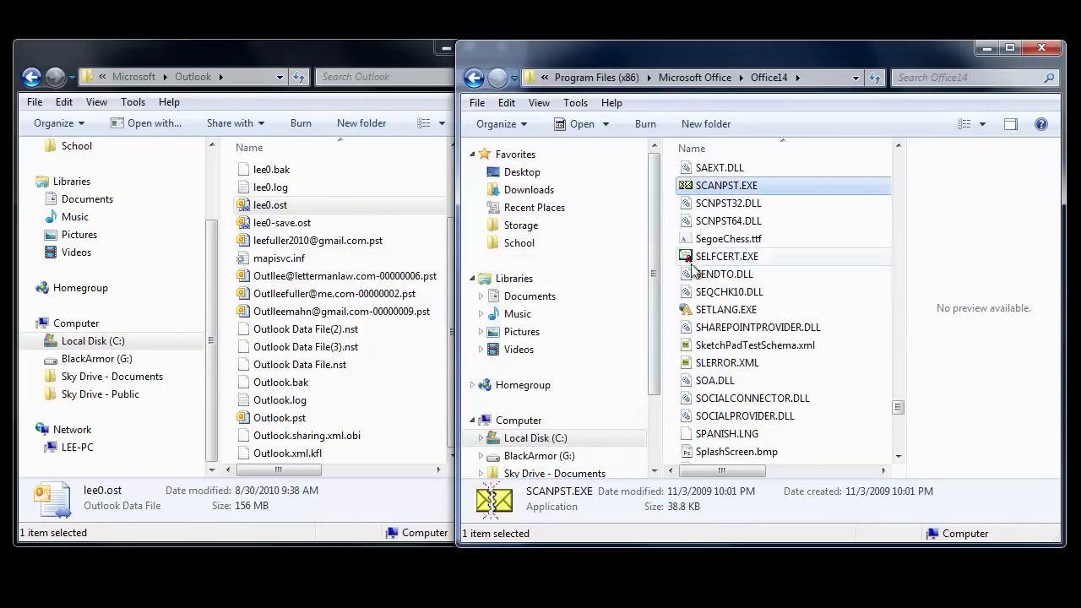
Rescan Outlook.pst with SCANPST.EXE and repair it a second time, overwriting the backup file Outlook.bak.
double_click(714, 186)
left_click(652, 267)
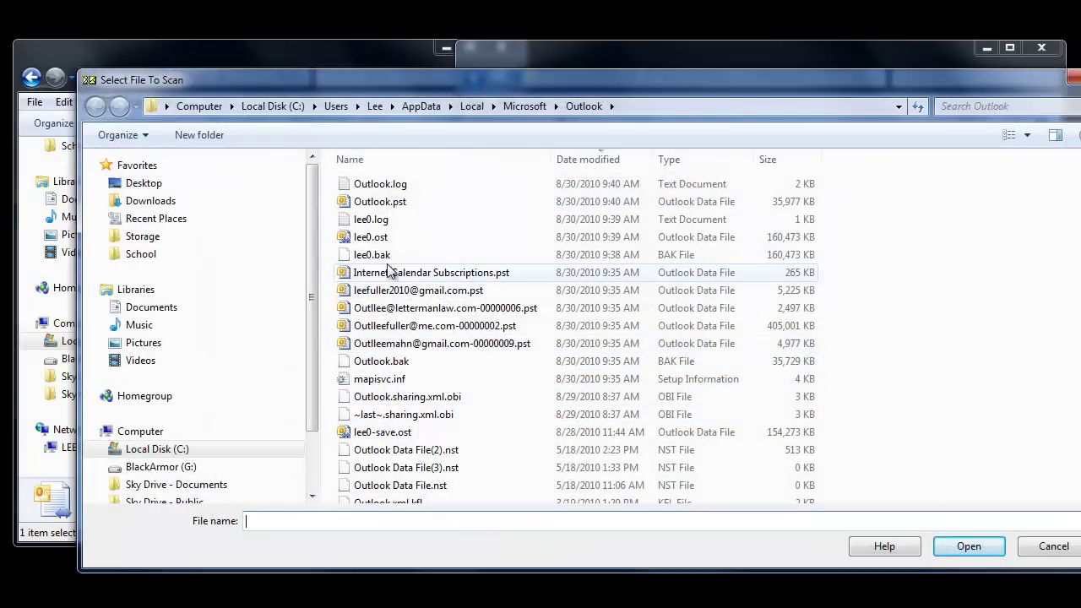
key("Escape")
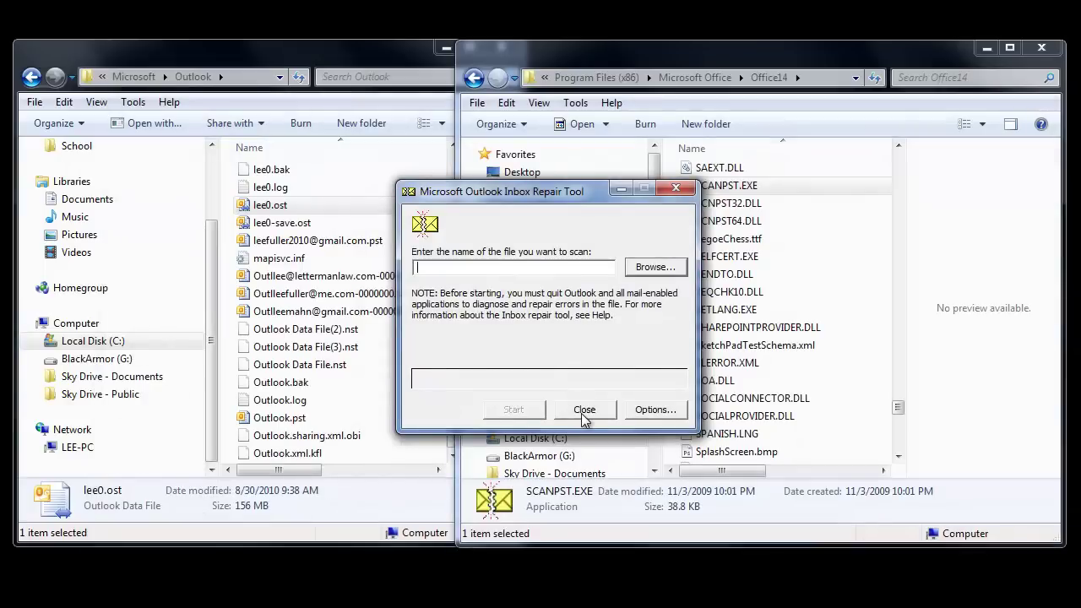
key("ctrl+v")
left_click(513, 409)
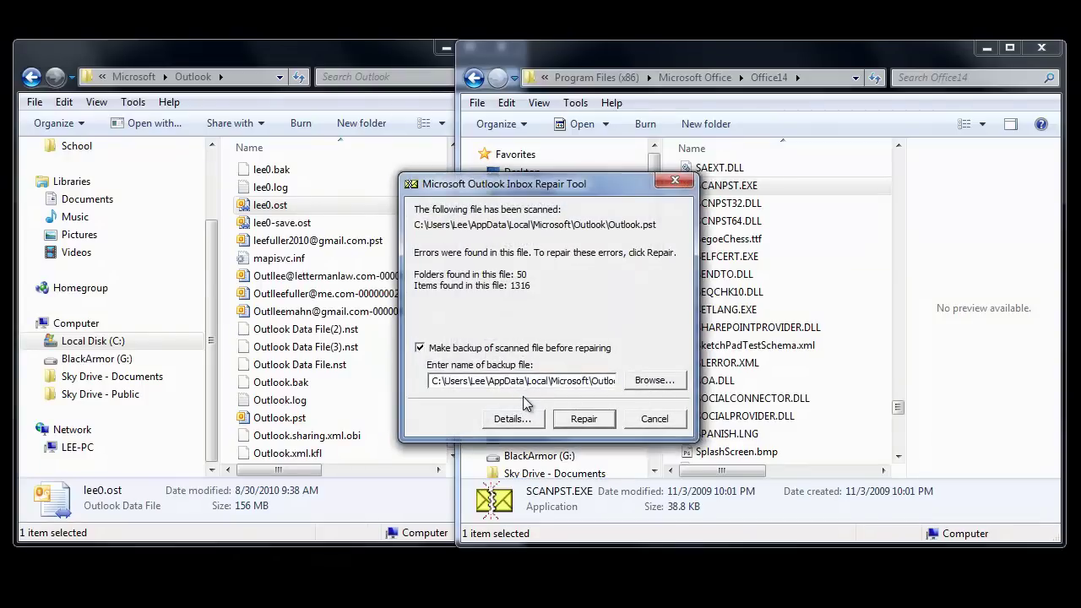
left_click(592, 417)
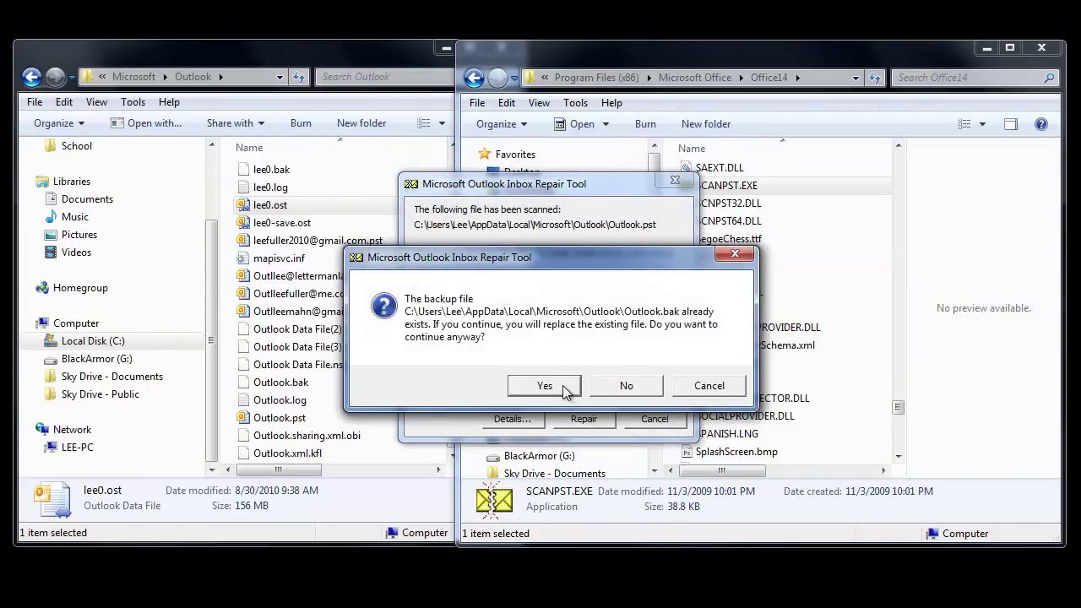
left_click(562, 384)
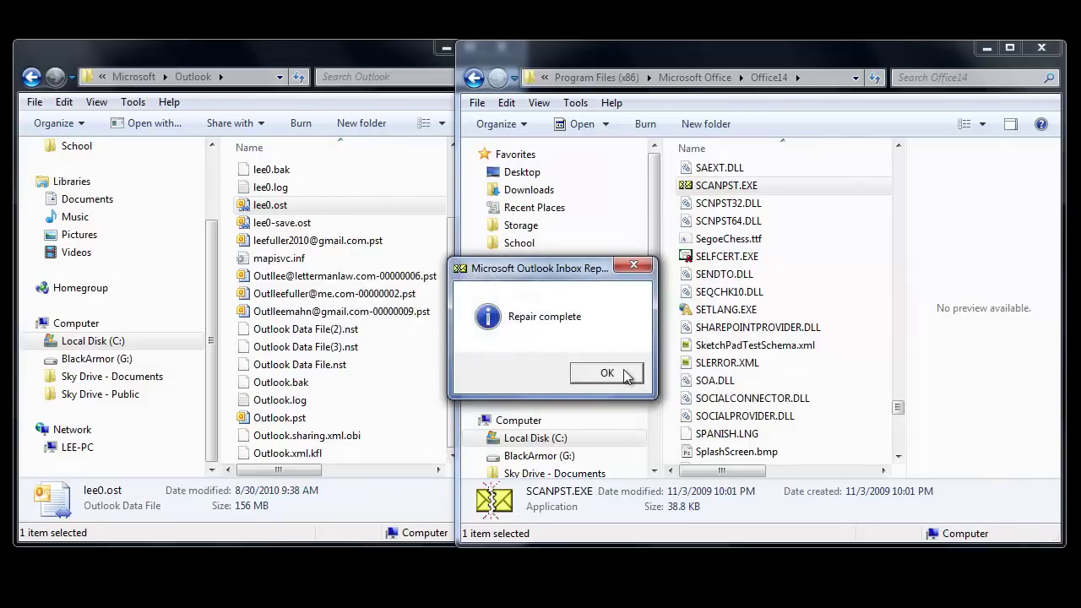
left_click(624, 378)
Run a third SCANPST.EXE scan on Outlook.pst to check for remaining errors, and dismiss the scan result.
double_click(709, 185)
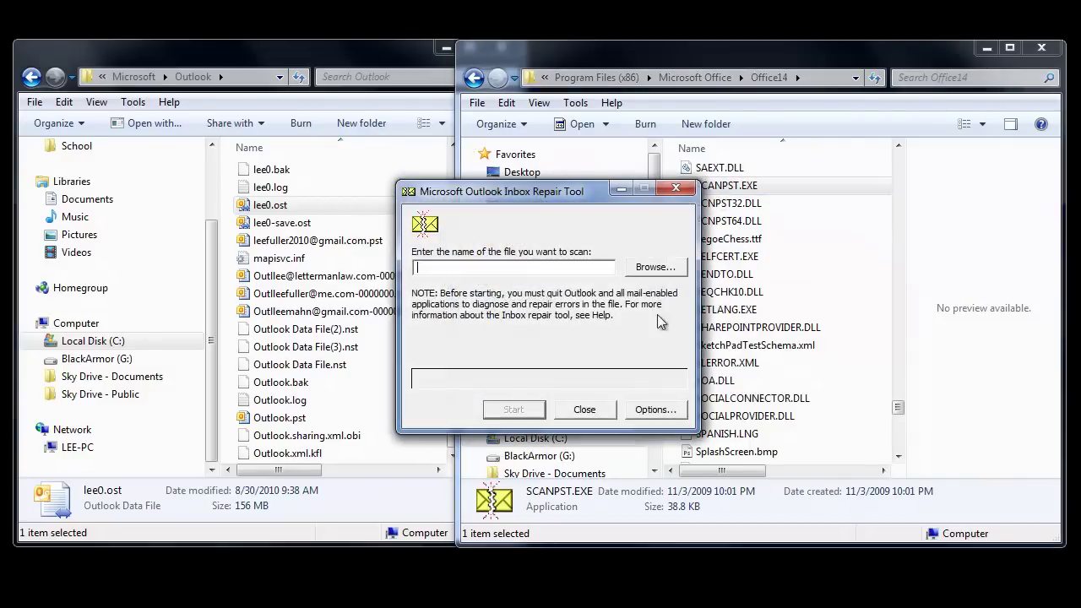
left_click(650, 267)
left_click(418, 203)
key("Escape")
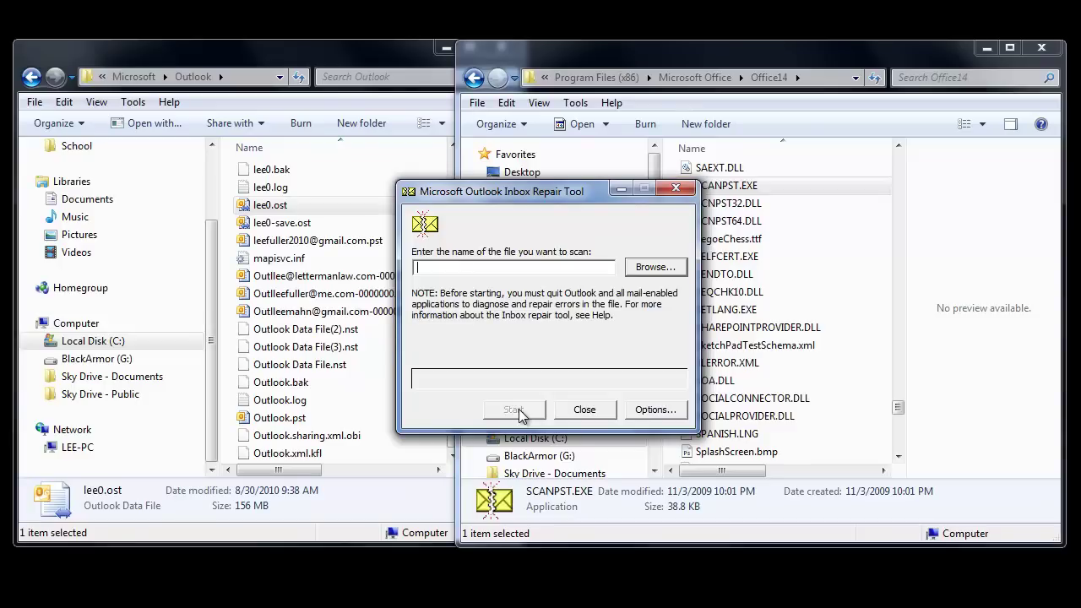
key("ctrl+v")
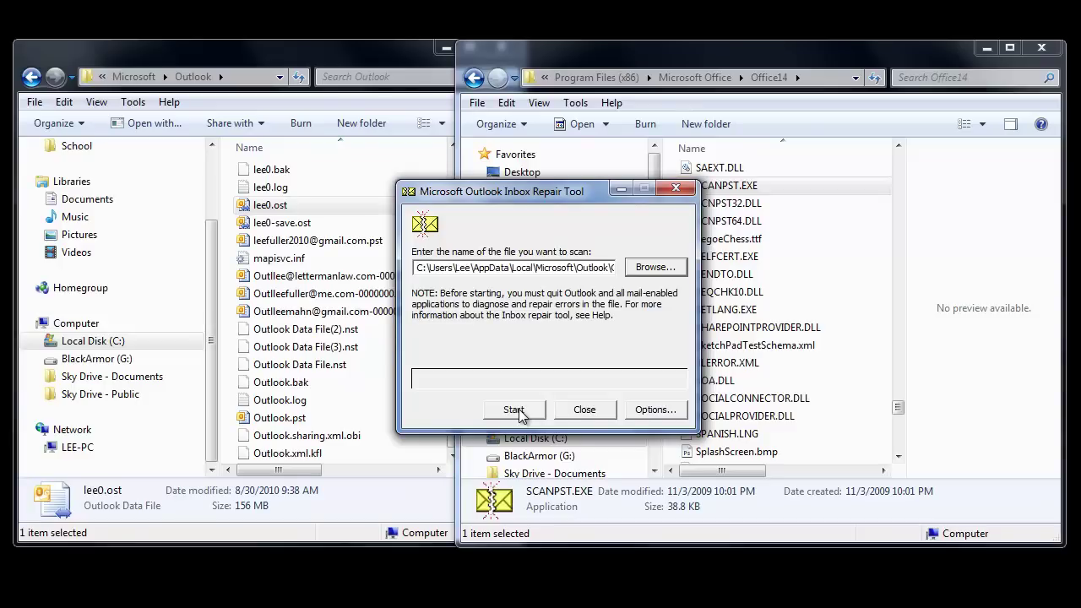
left_click(515, 409)
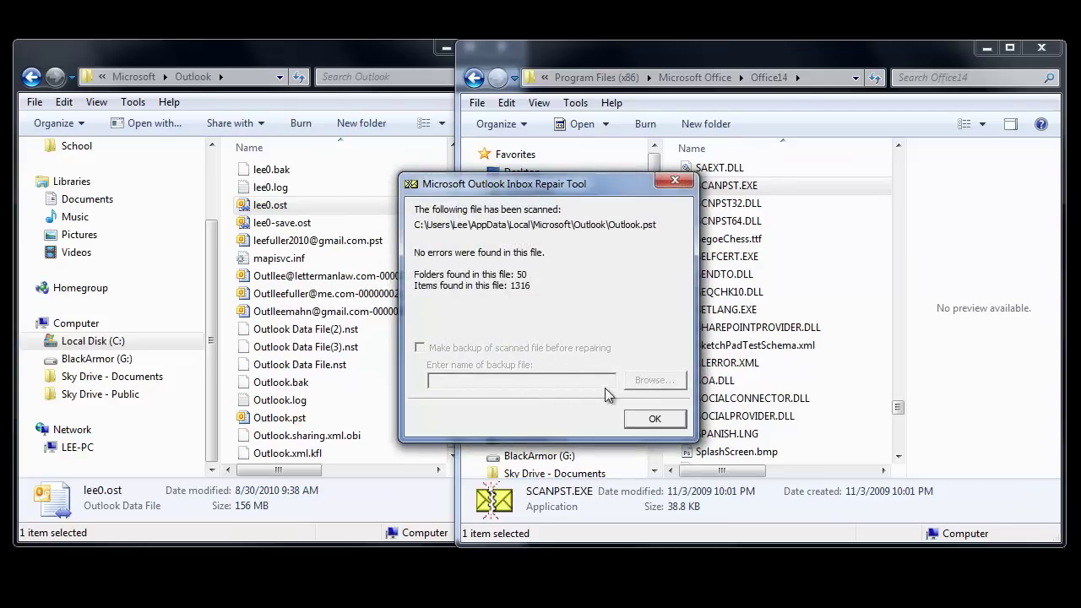
left_click(656, 420)
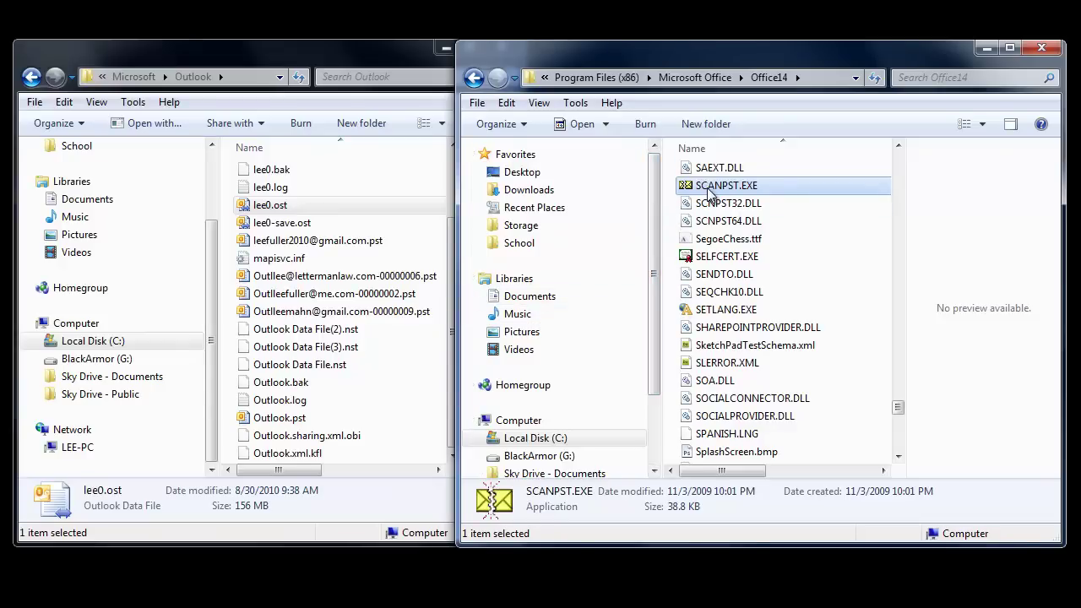
mouse_move(709, 194)
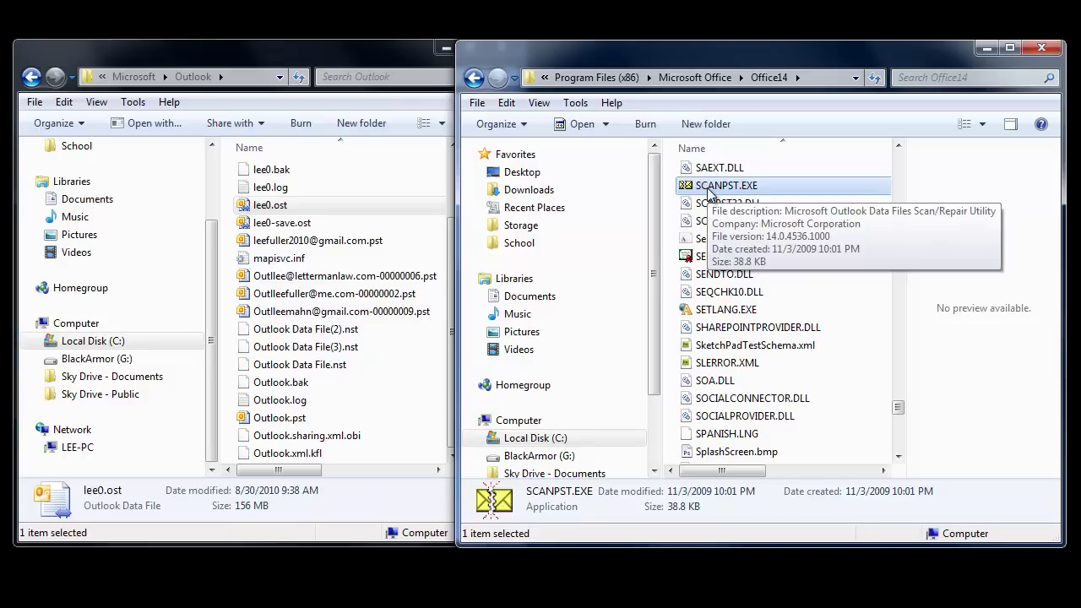